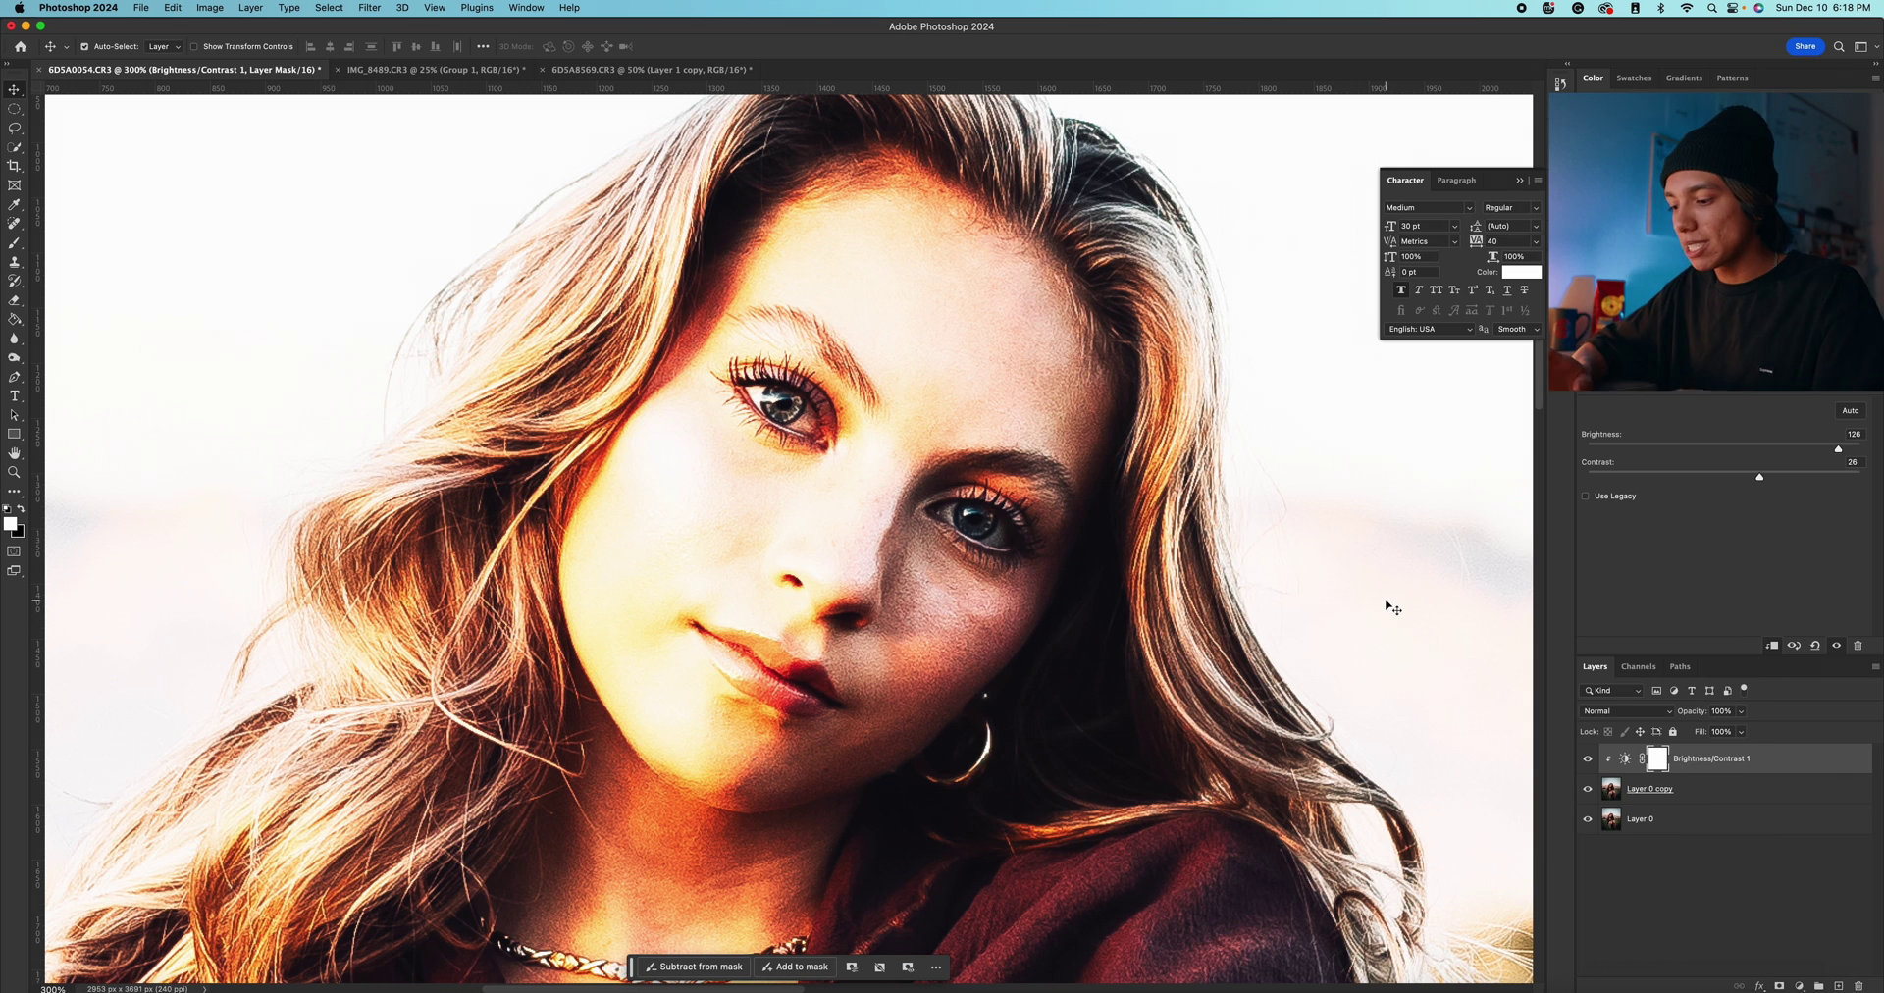
Invert the Brightness/Contrast 1 layer mask to black and set up a 35 px Soft Round brush with 0% hardness
key("super+i")
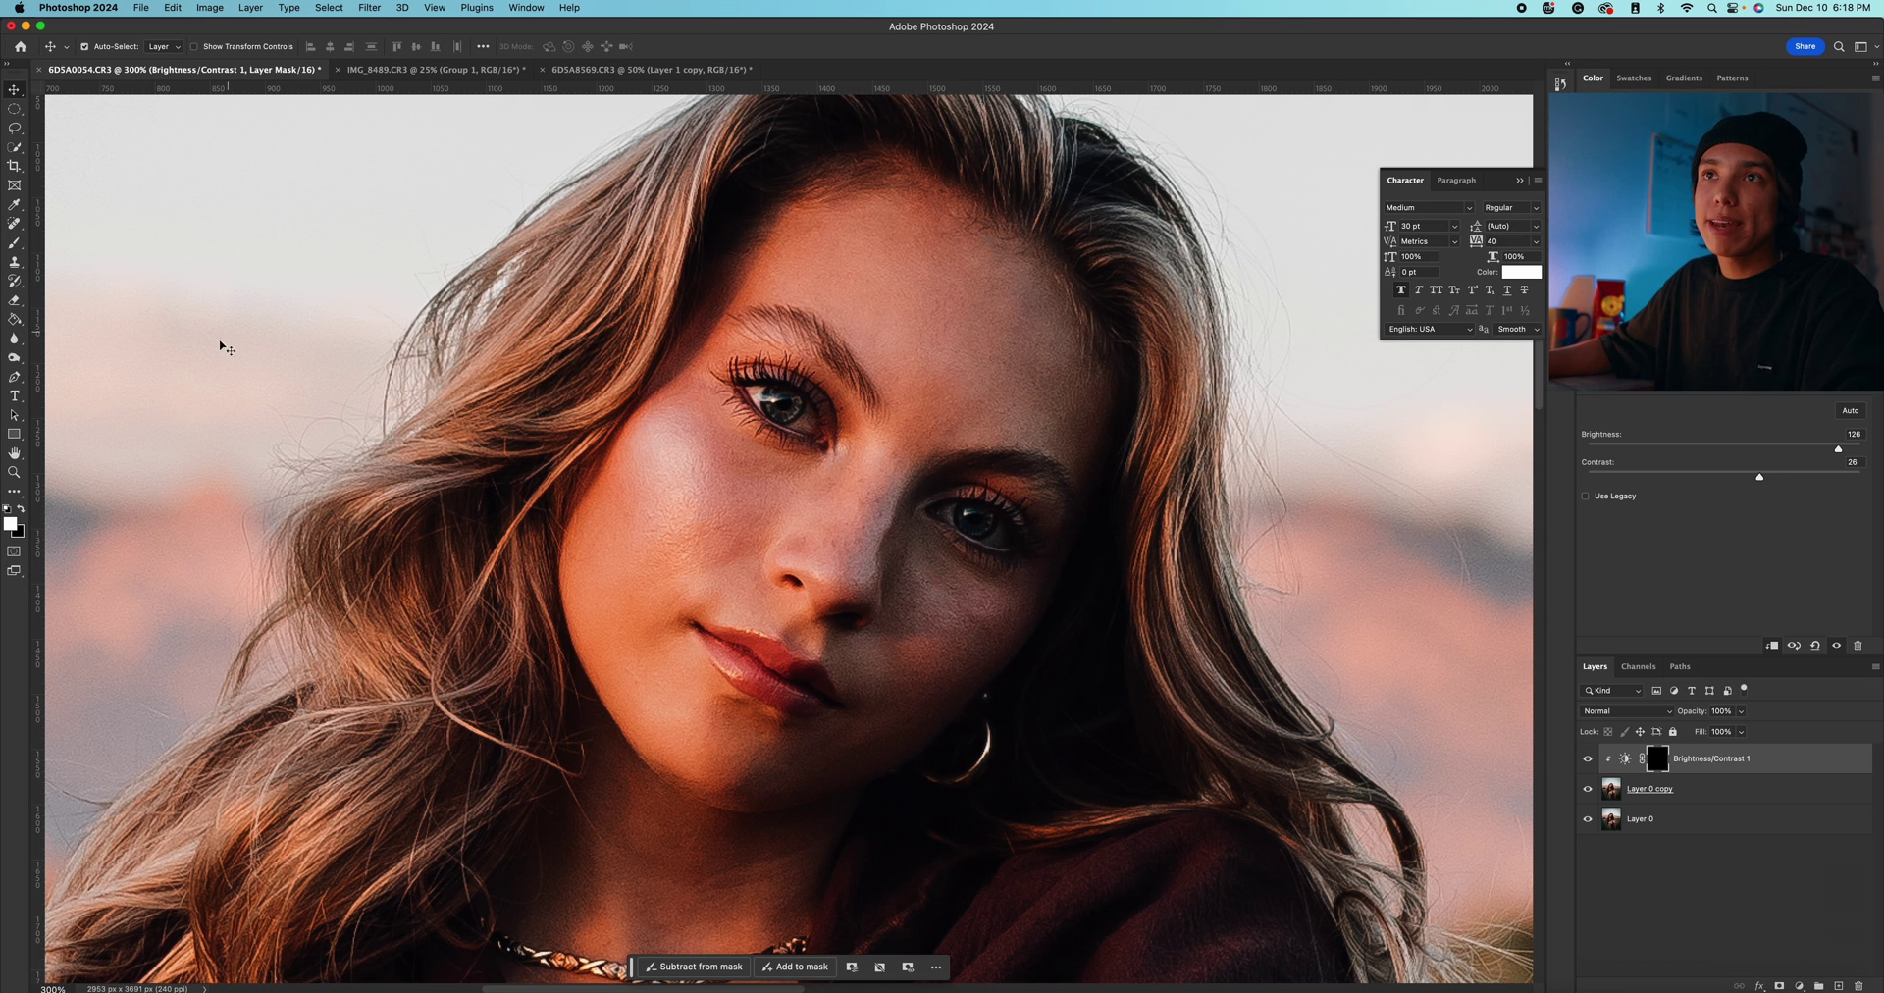
key("b")
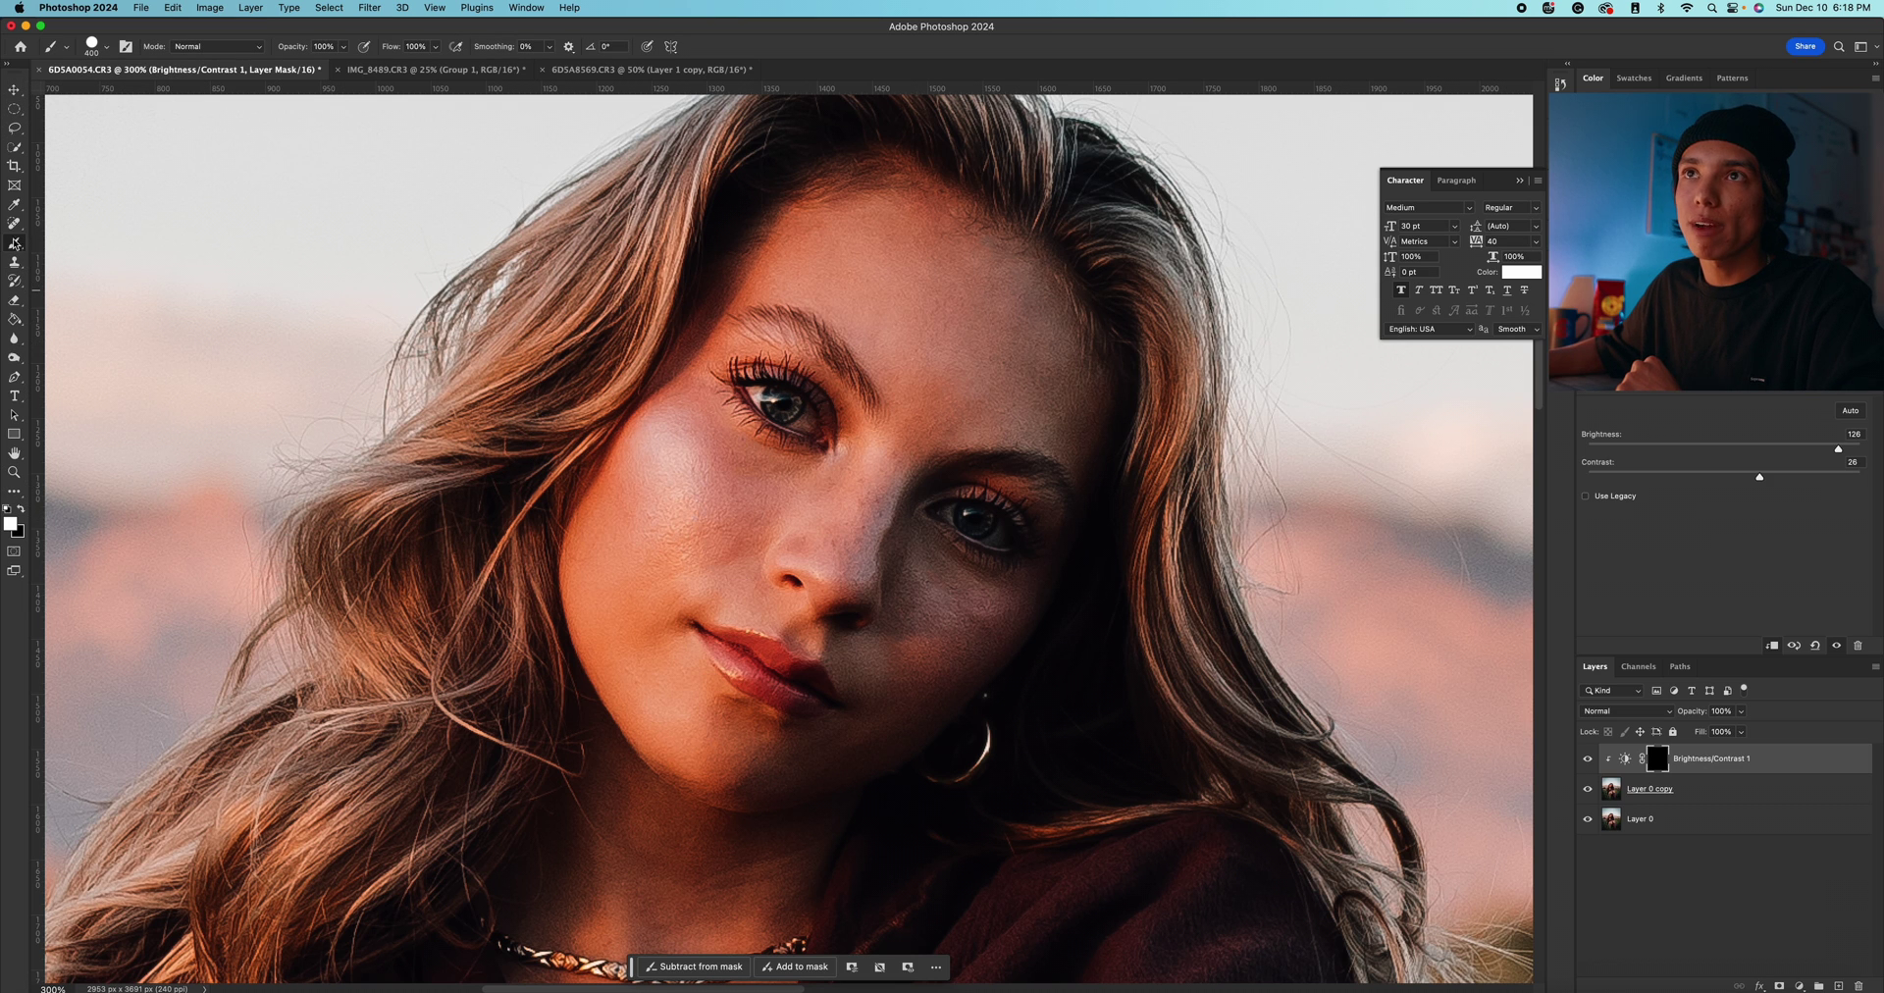
key("bracketleft")
key("bracketleft")
key("bracketleft")
key("bracketleft")
key("bracketleft")
key("bracketleft")
key("bracketleft")
key("bracketleft")
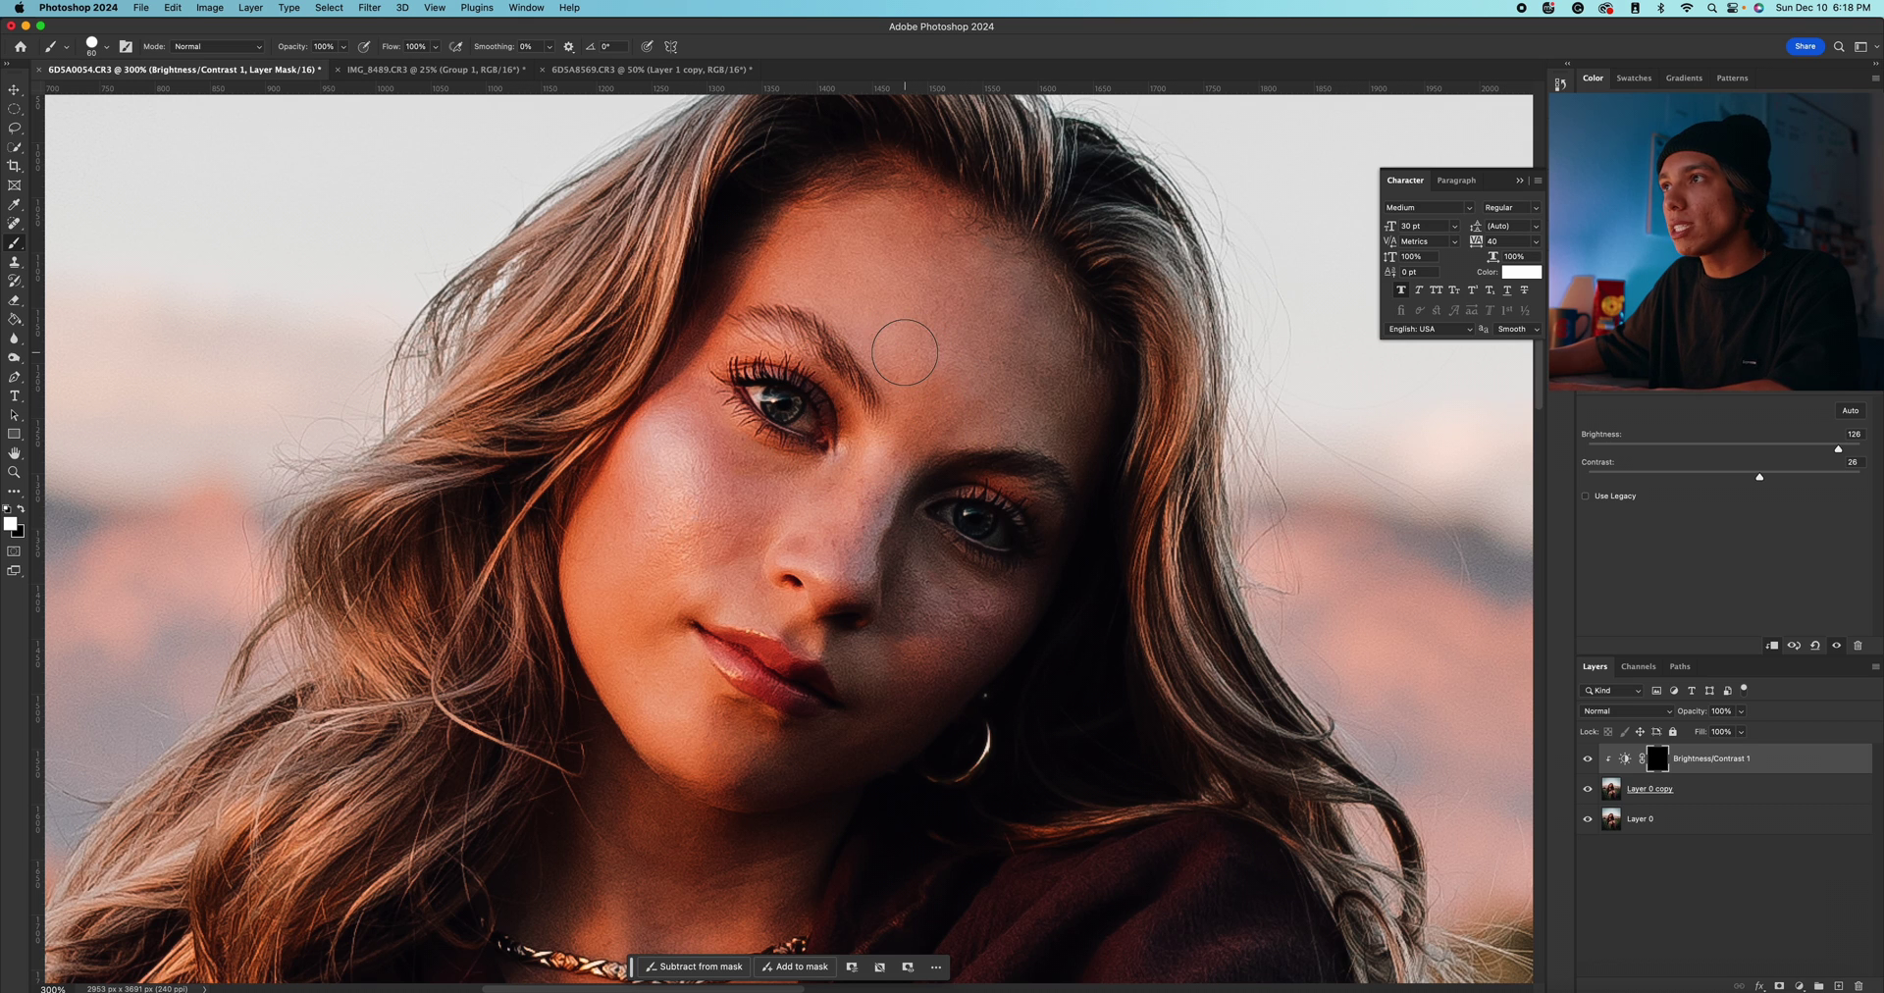
left_click(93, 46)
left_click(115, 237)
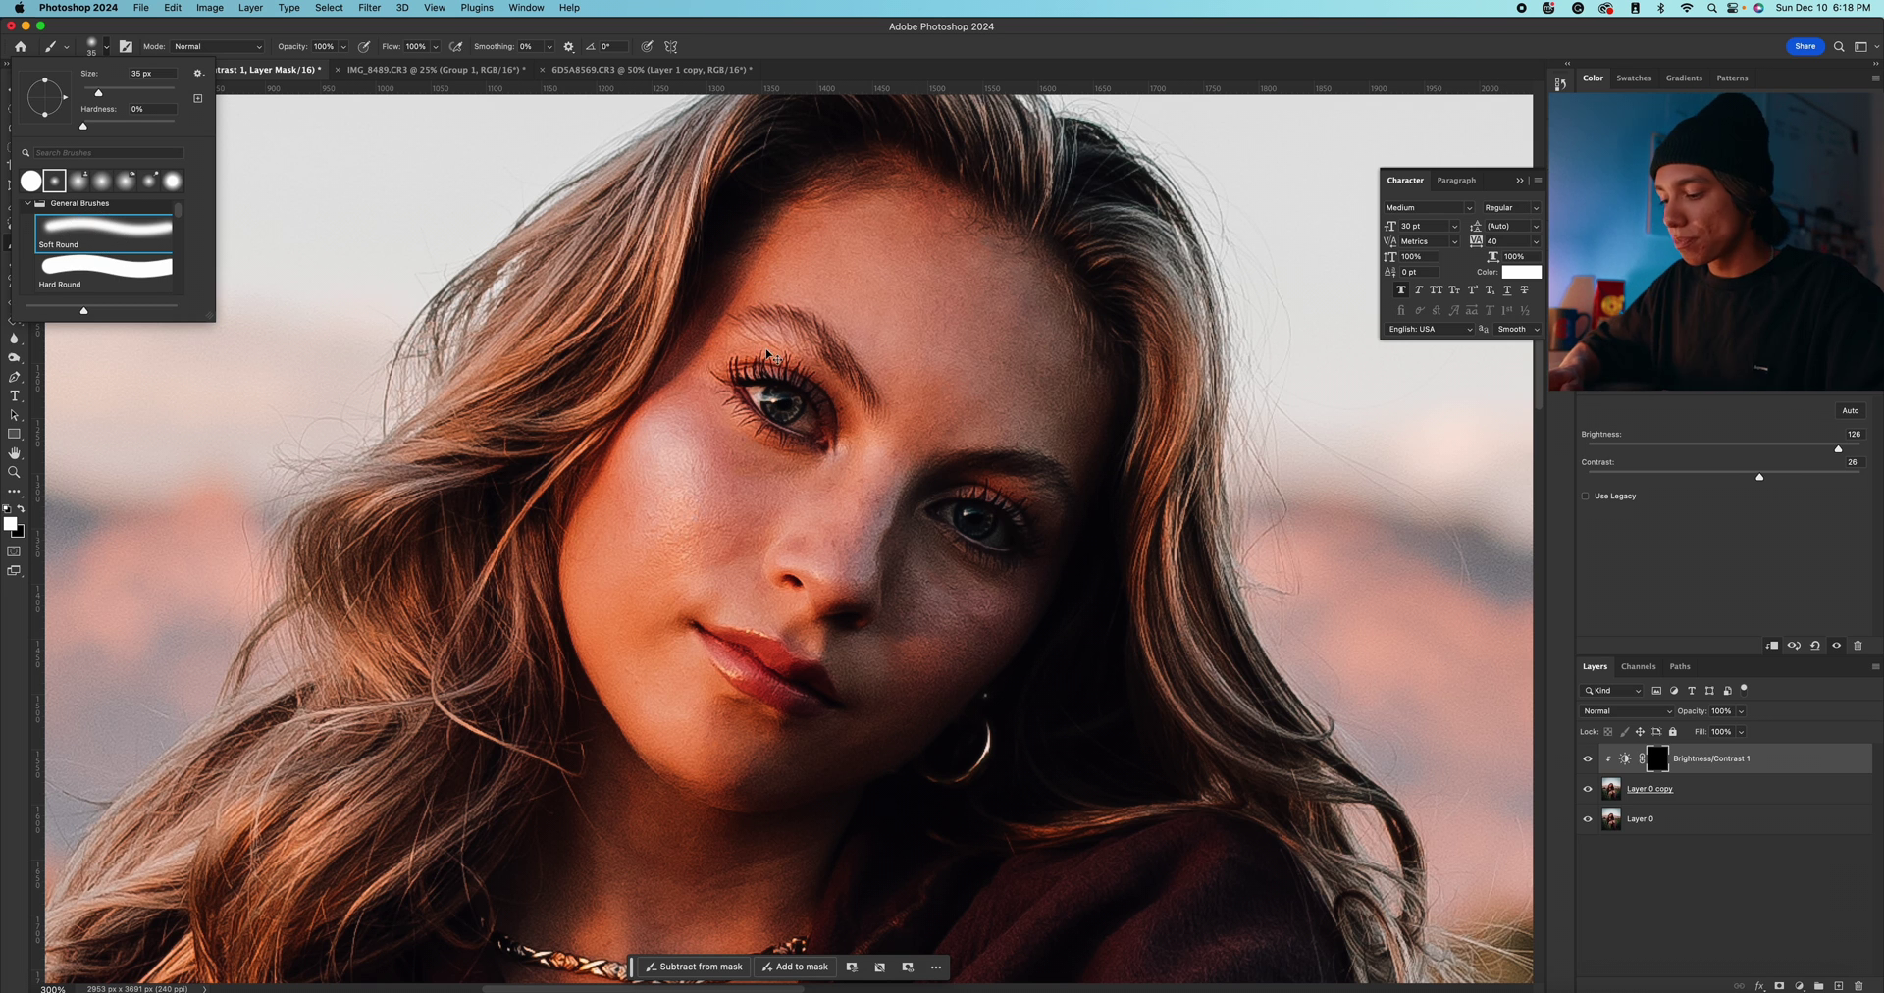
Try a white V-shaped brush stroke over the forehead on the Brightness/Contrast 1 mask and undo it
key("super+equal")
key("super+equal")
key("super+equal")
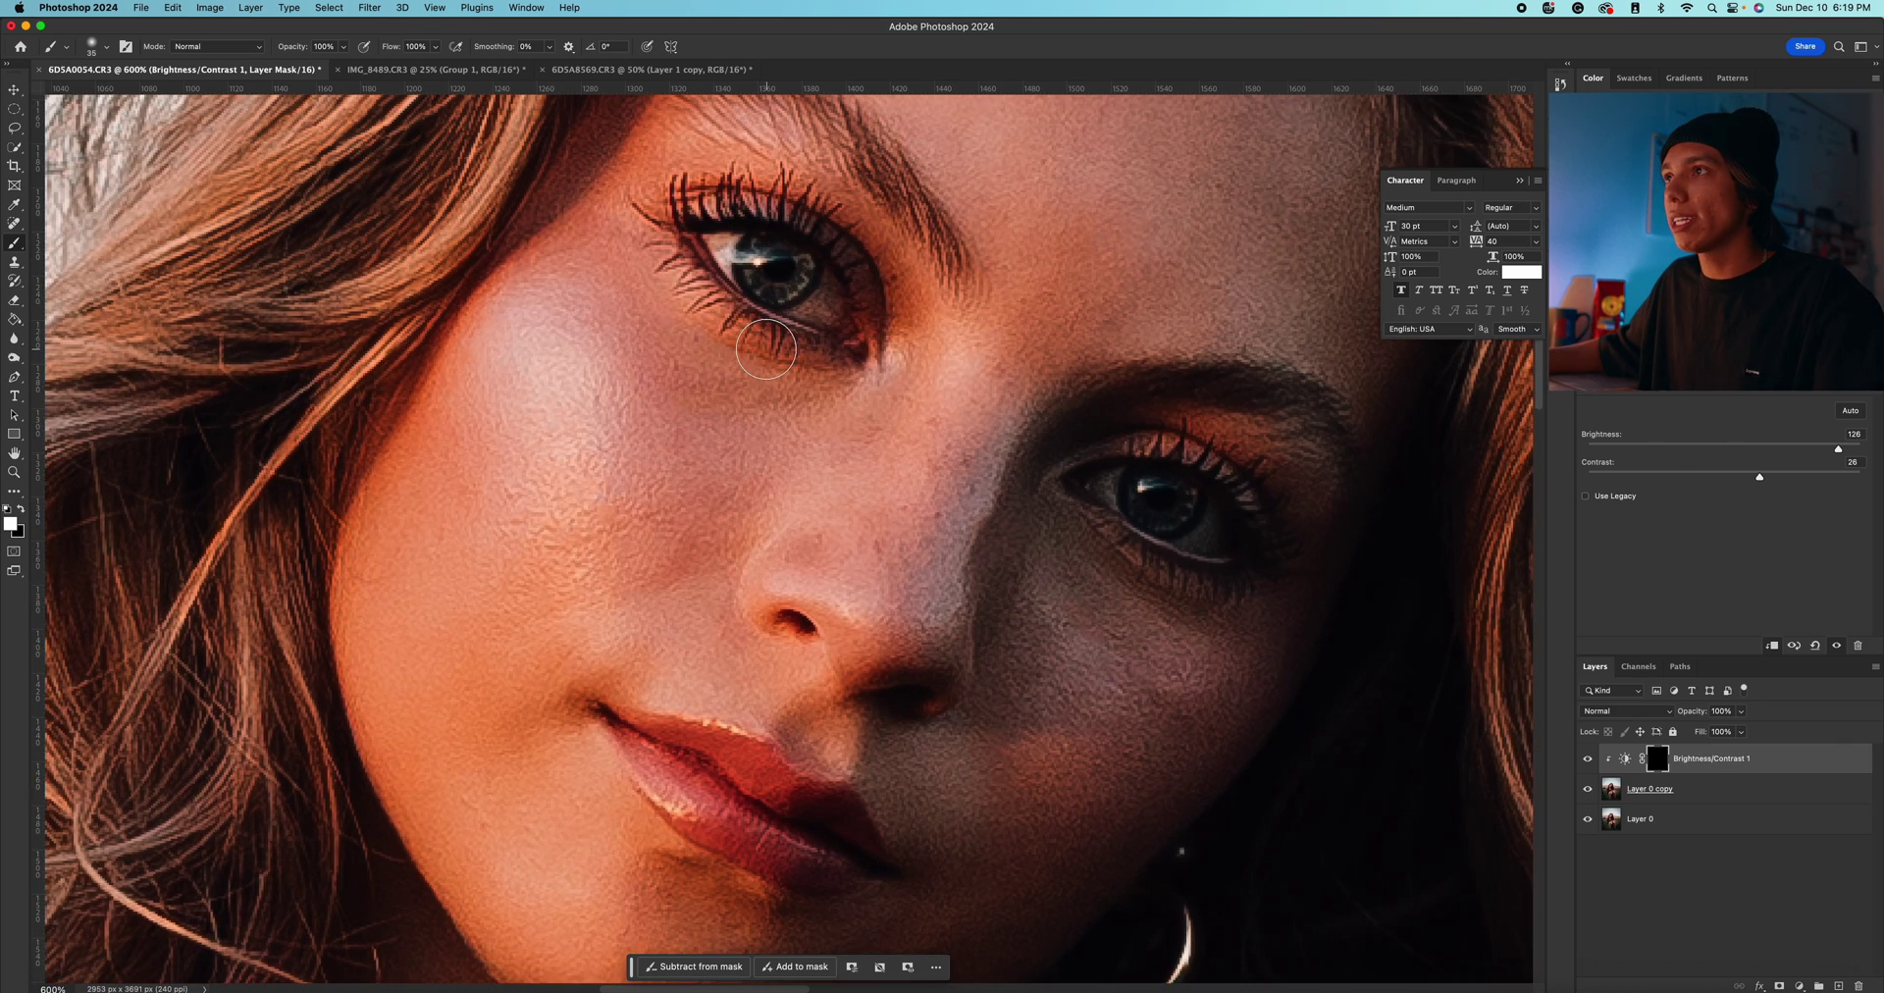
scroll(1003, 420, "up", 5)
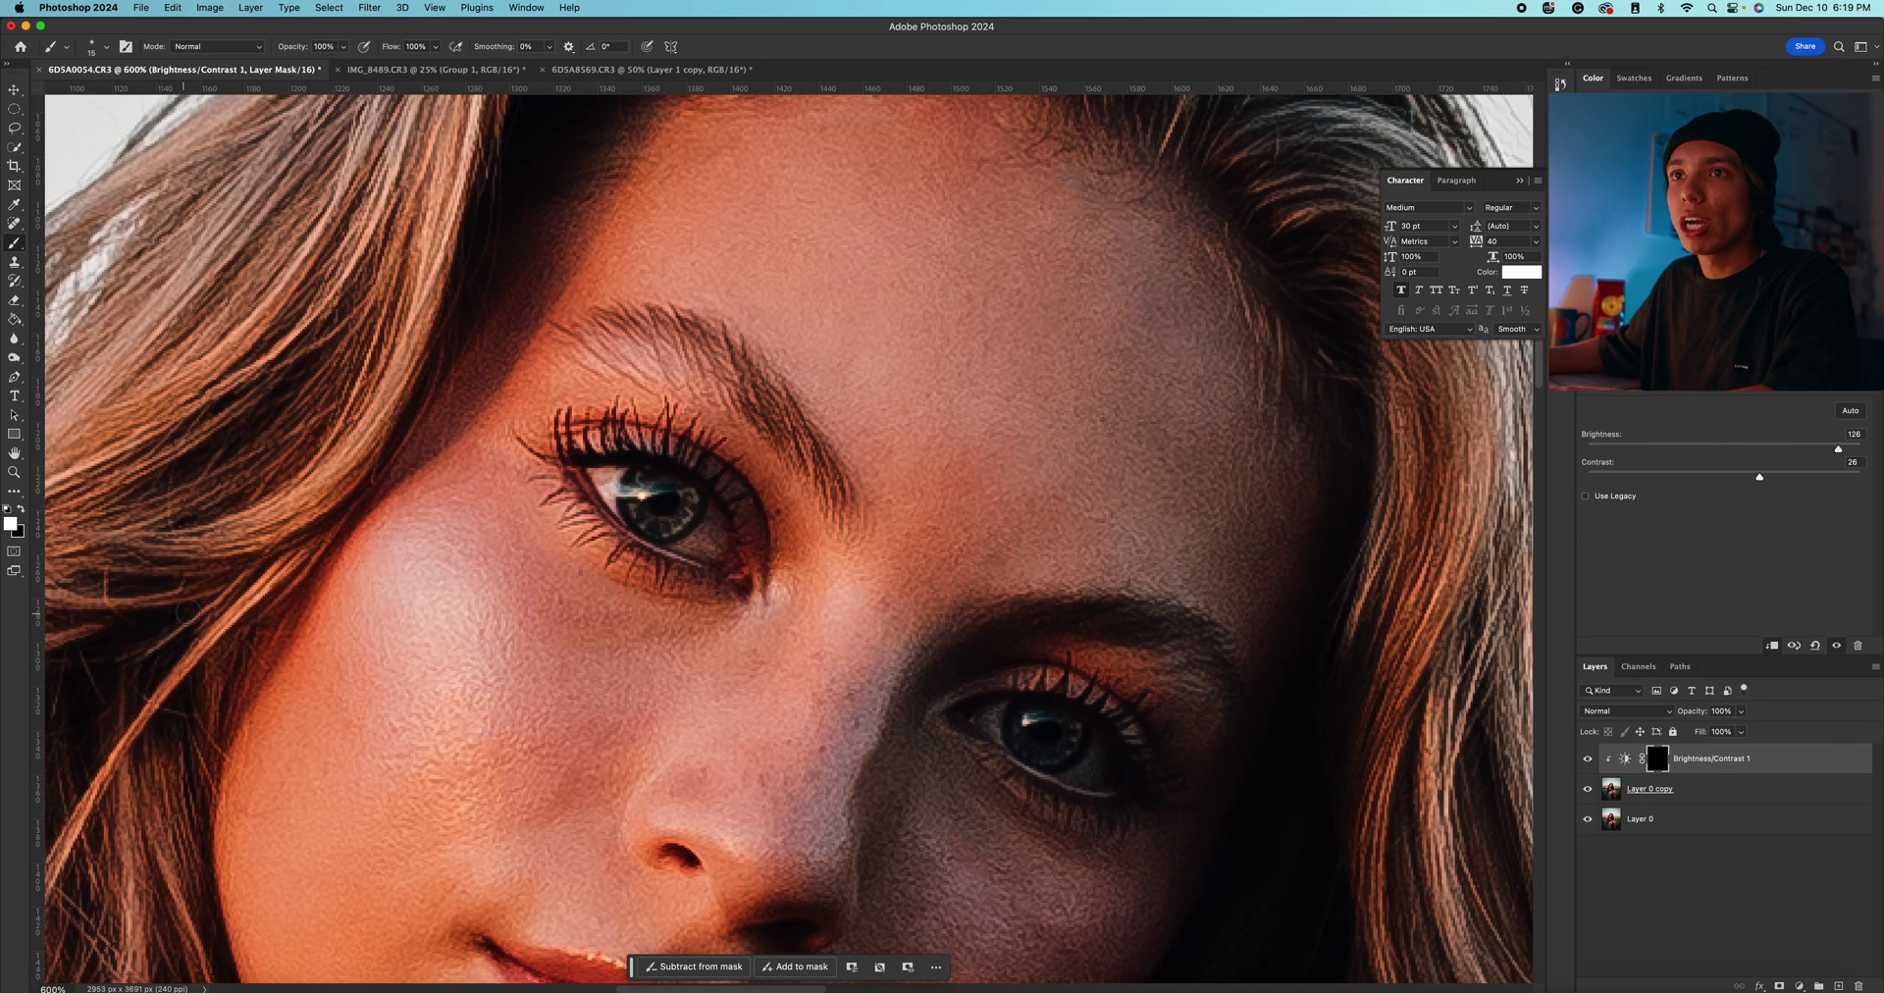
key("x")
key("x")
key("x")
key("x")
key("x")
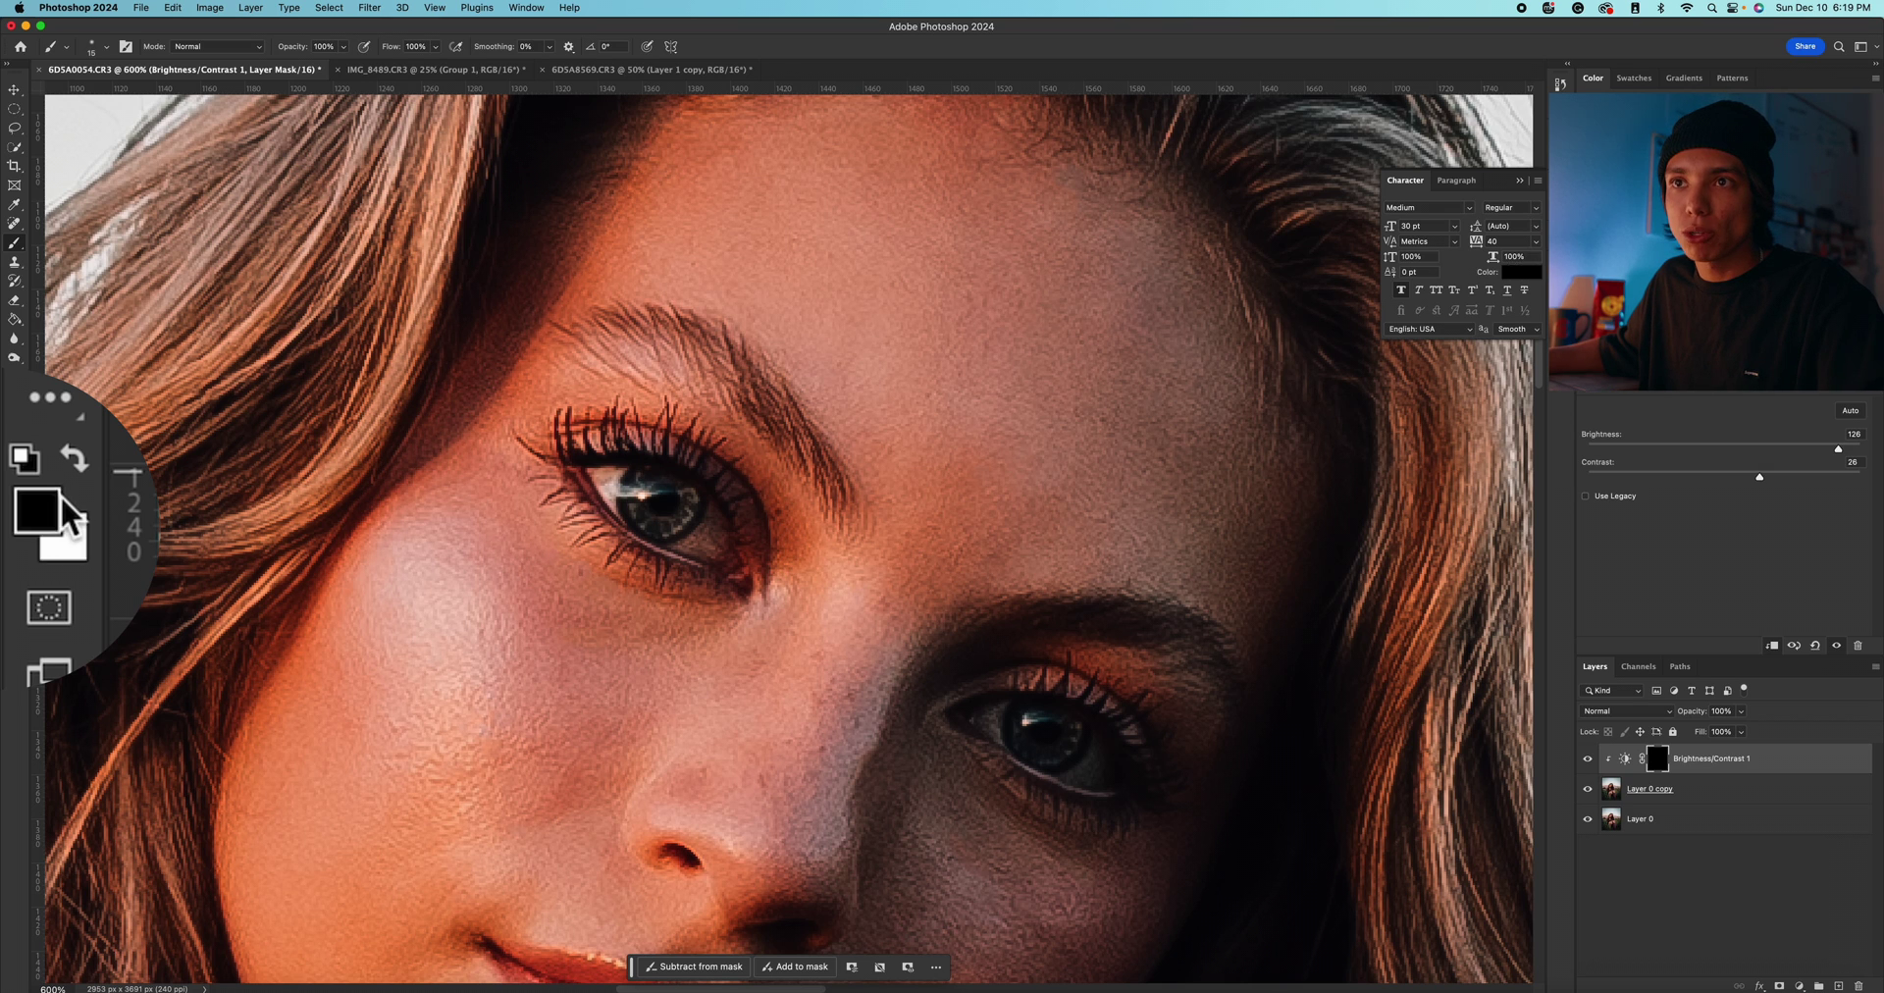
key("x")
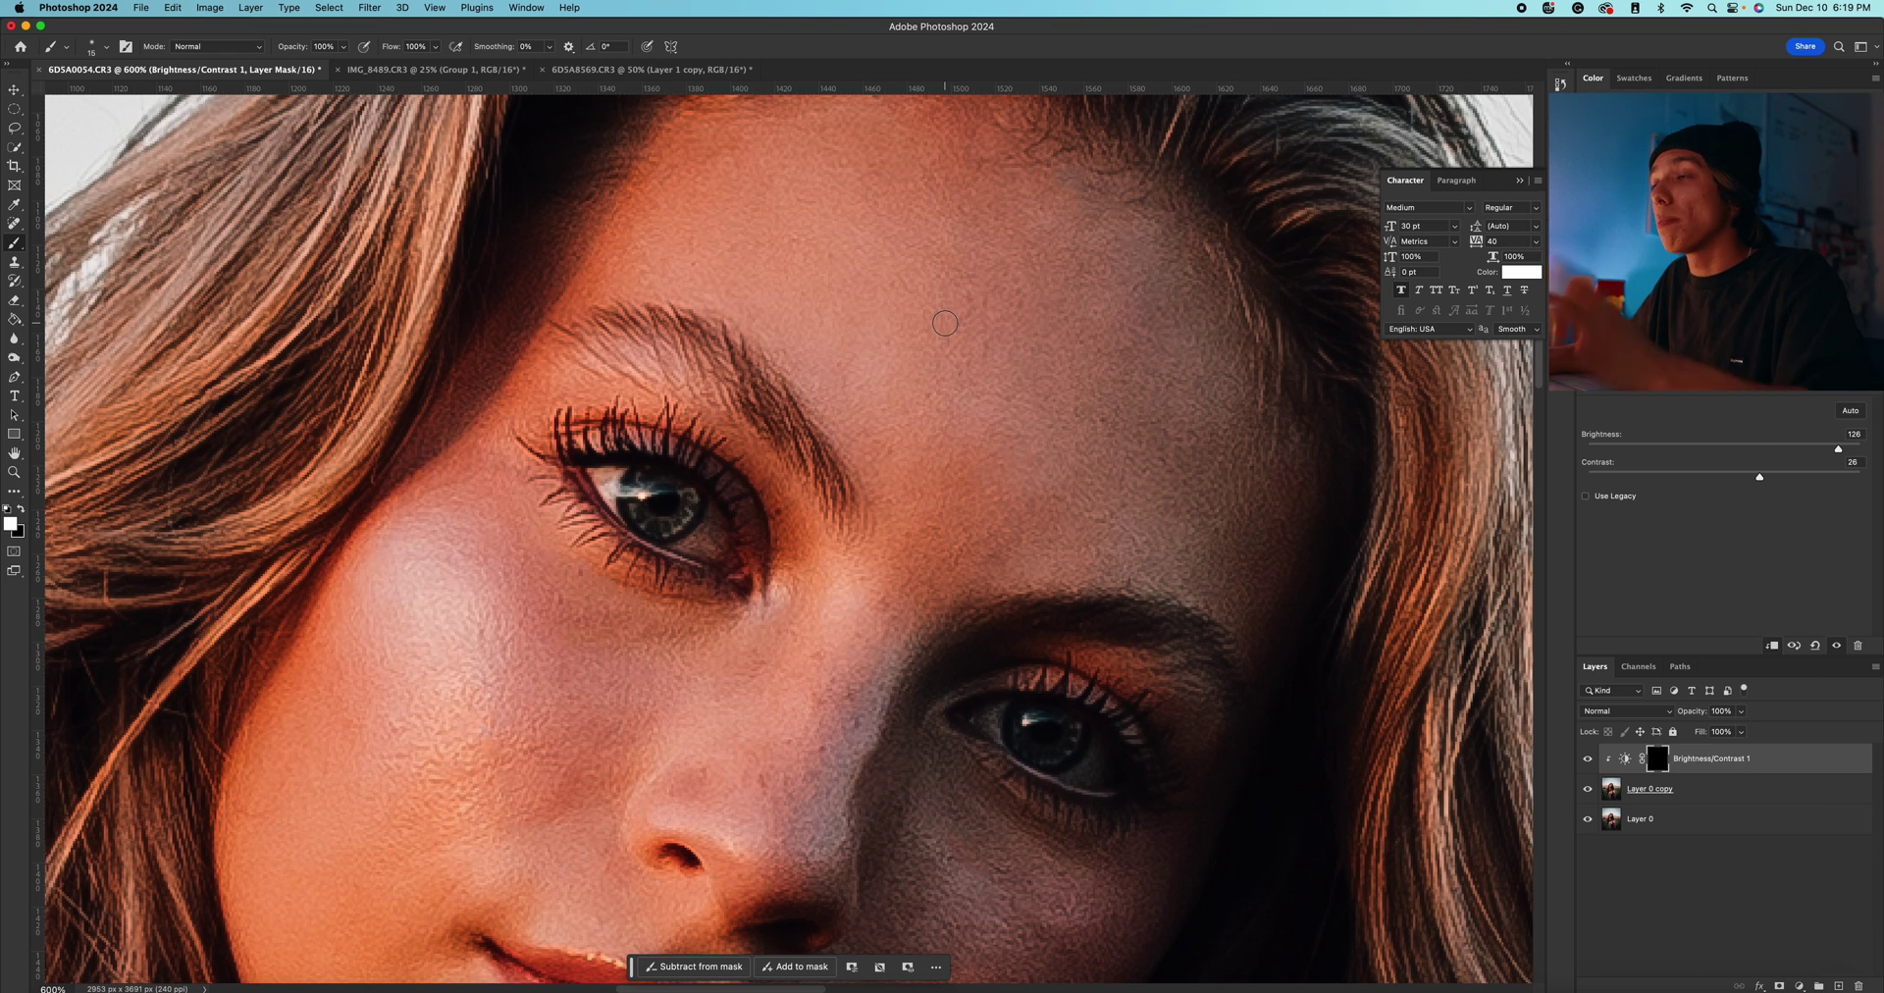
mouse_move(979, 288)
left_mouse_down()
mouse_move(955, 398)
mouse_move(1113, 346)
left_mouse_up()
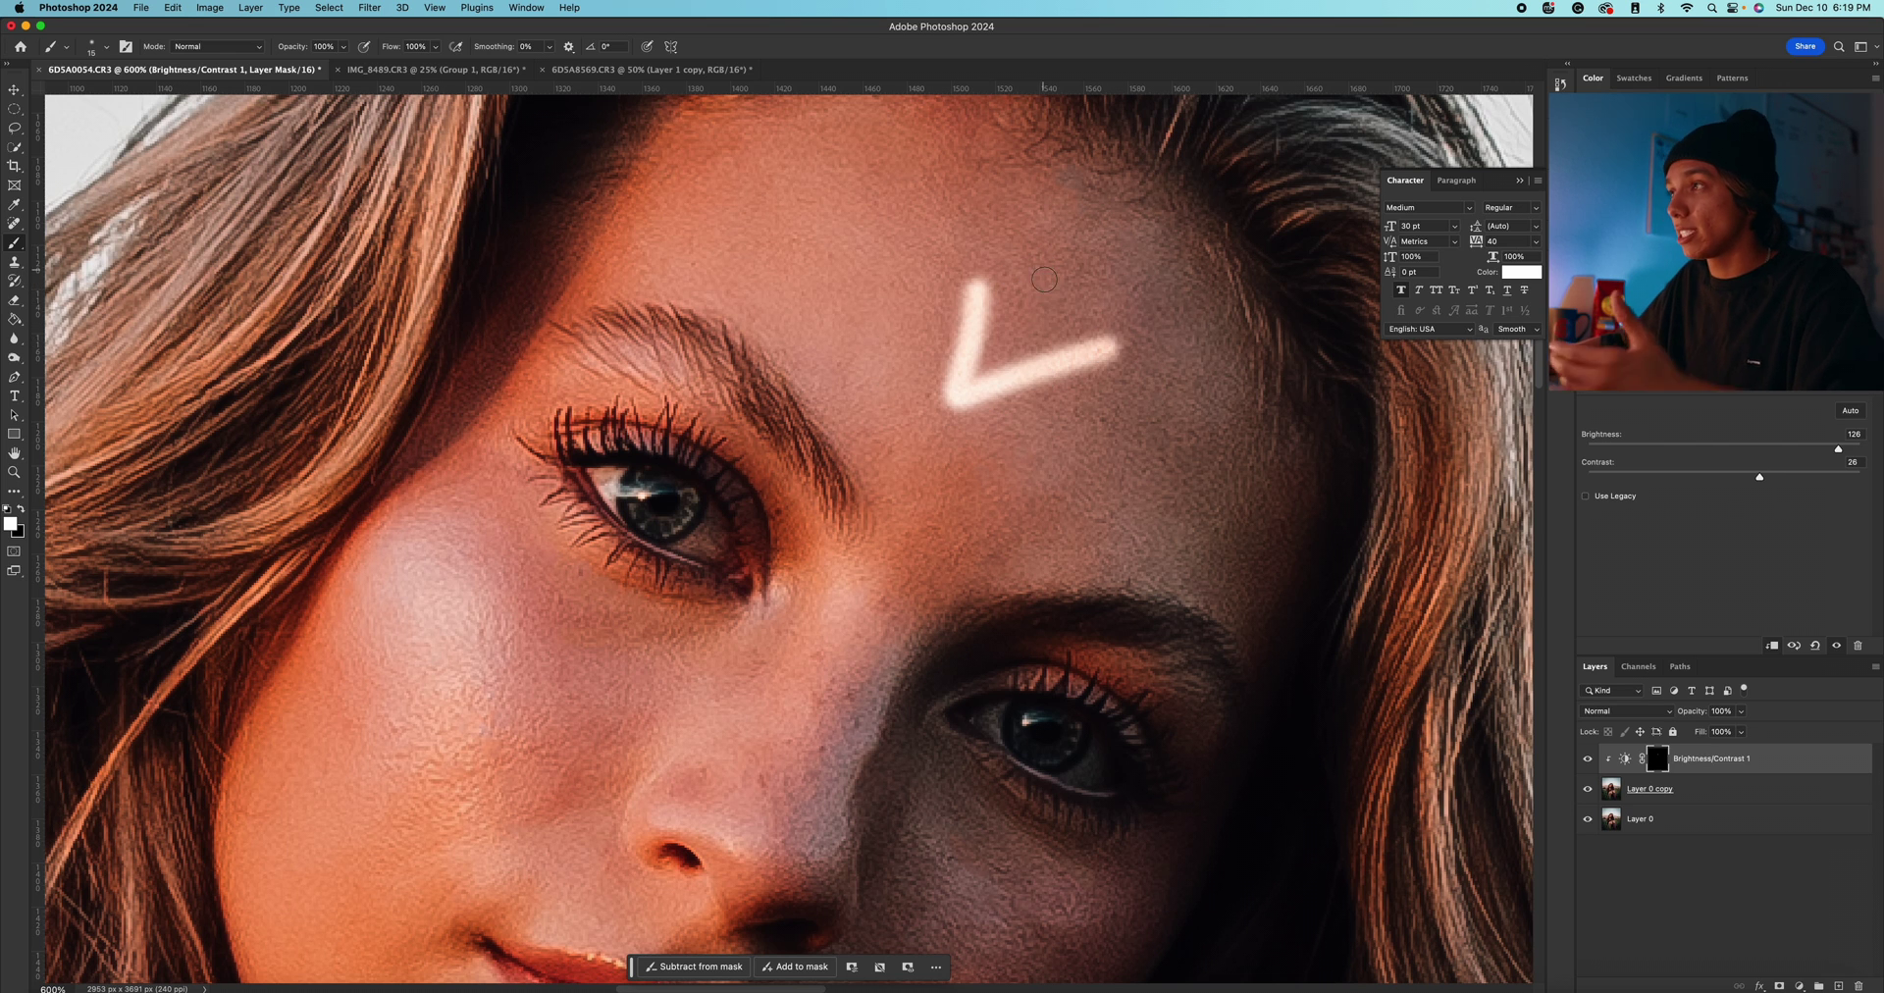
key("super+z")
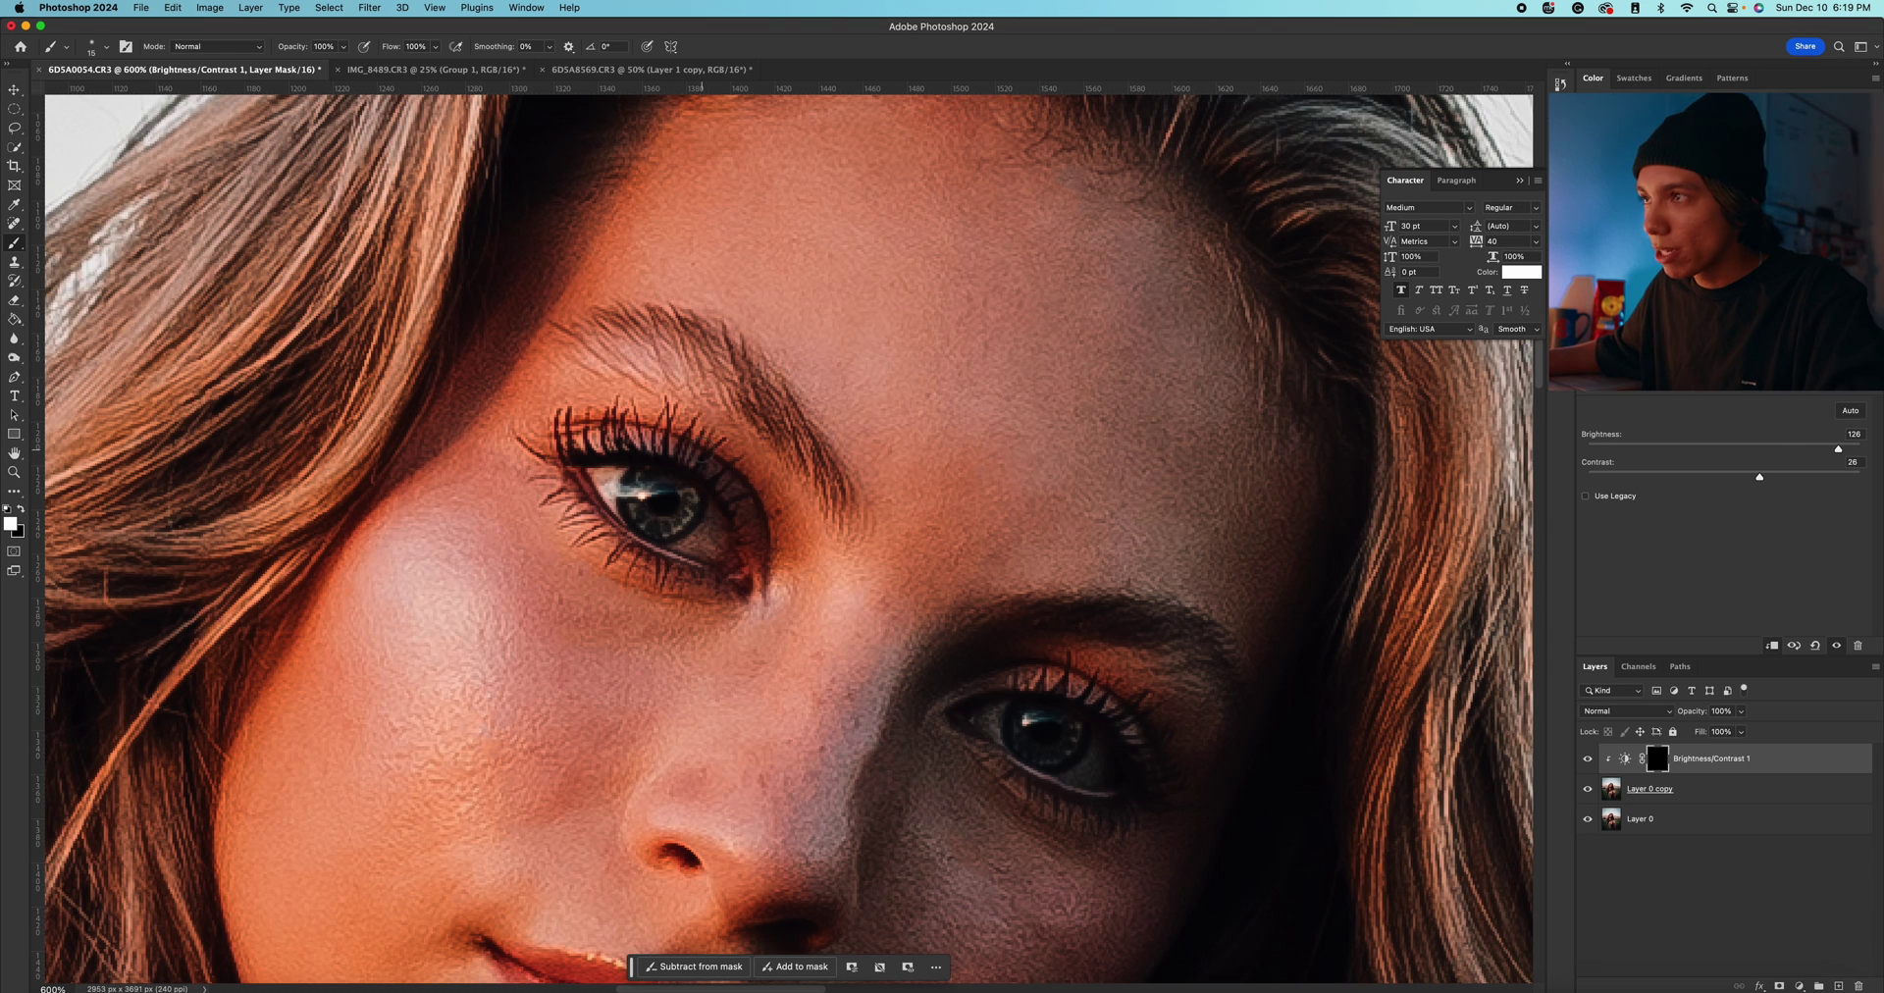
Paint white over the irises of both eyes on the Brightness/Contrast 1 mask to brighten them
scroll(789, 539, "left", 2)
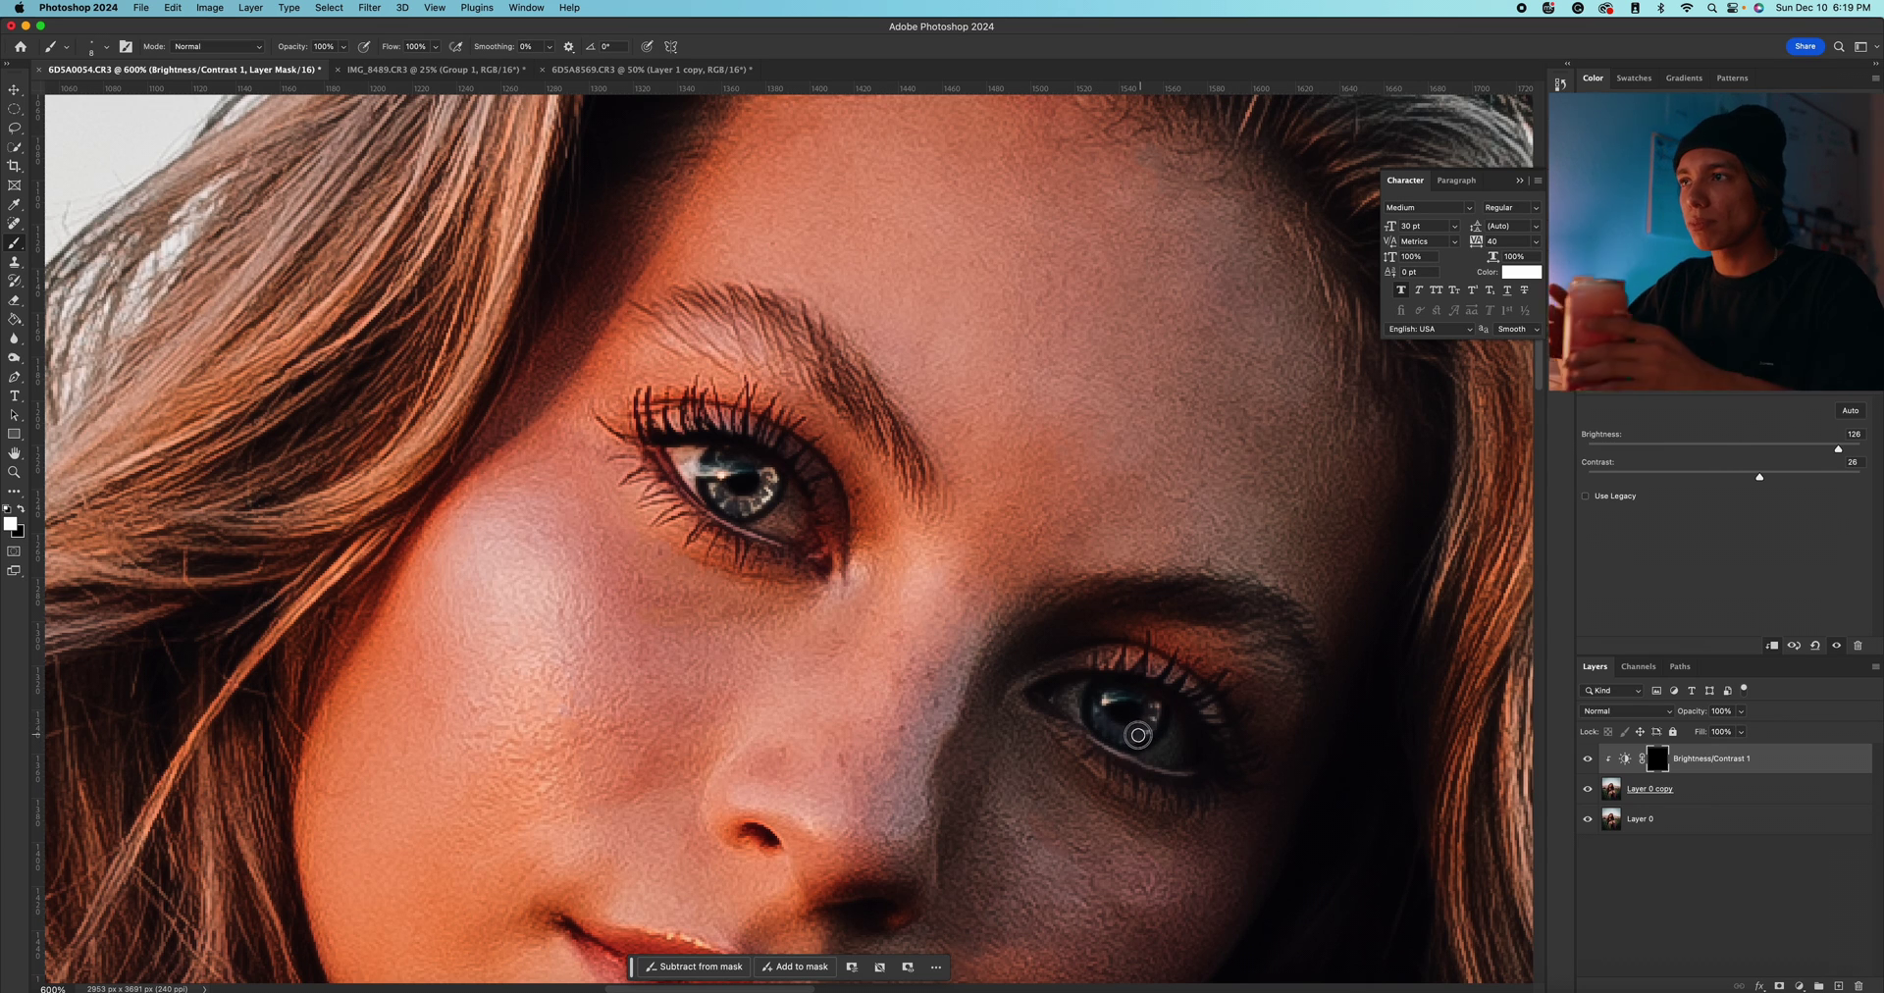
key("super+minus")
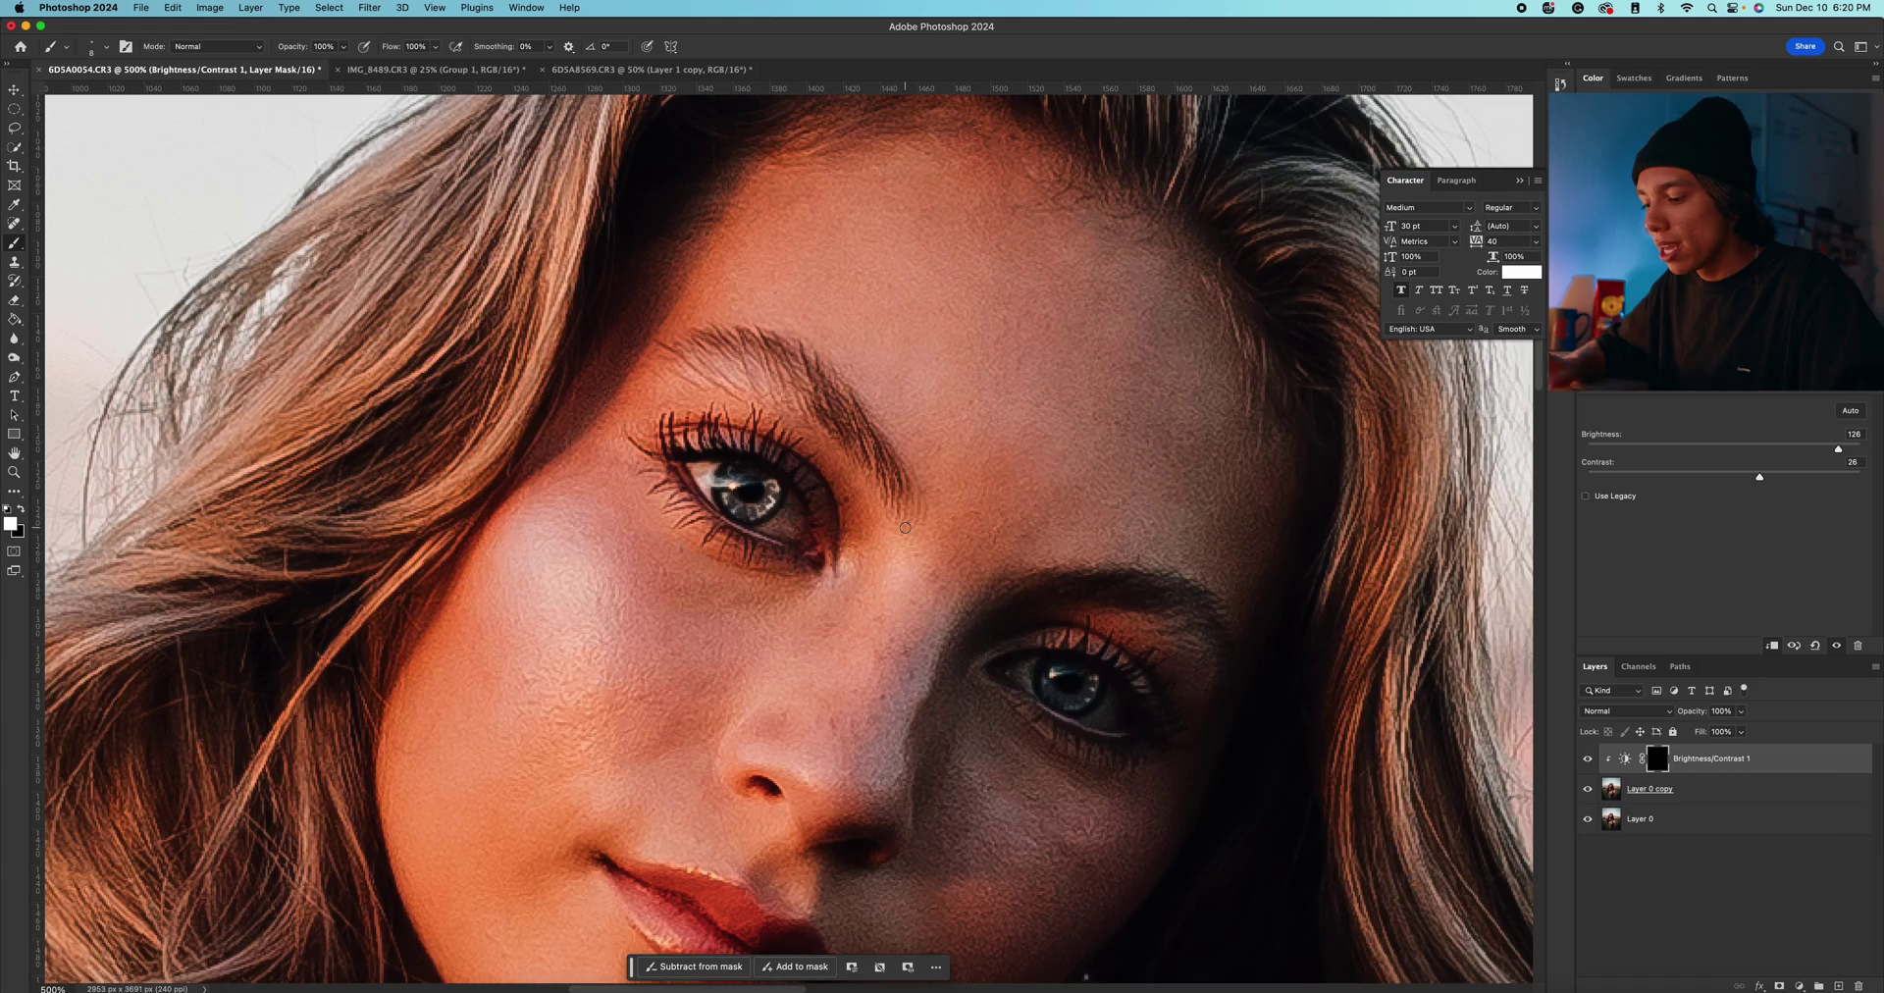
scroll(905, 533, "down", 5)
scroll(905, 533, "down", 5)
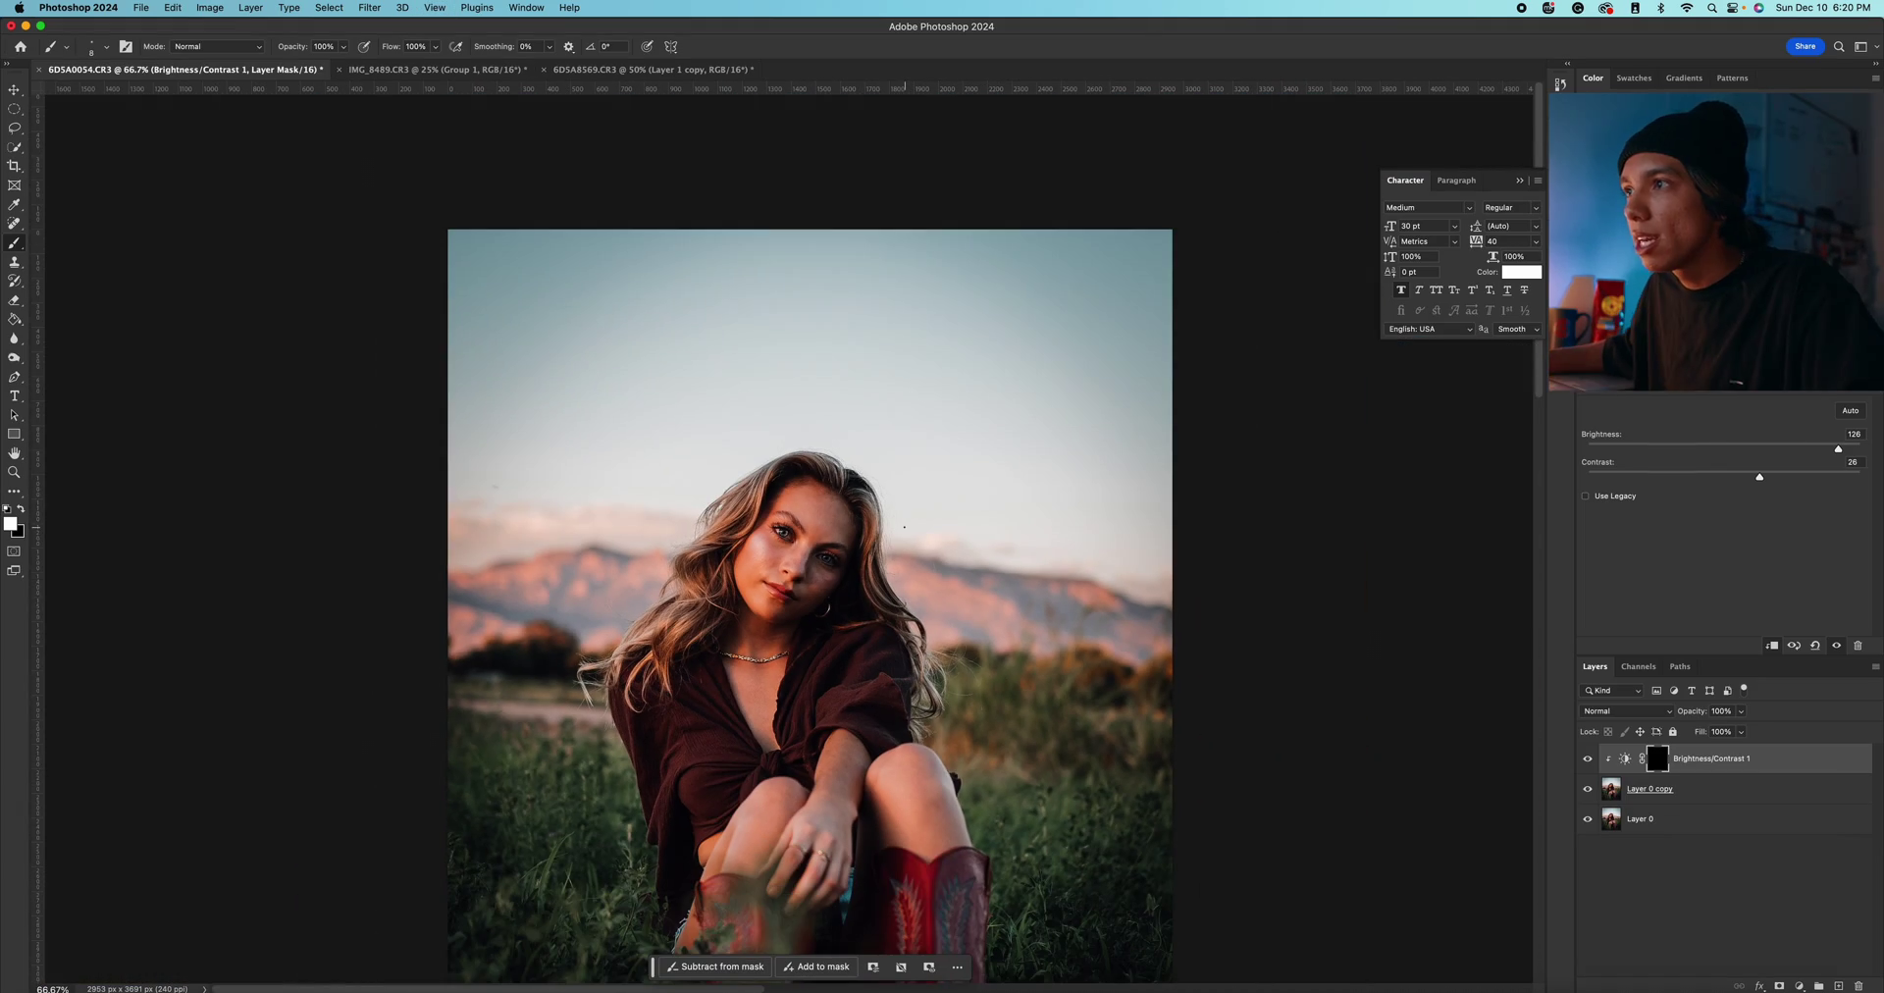
Set the Brightness/Contrast 1 adjustment to brightness 61 and contrast 61 to refine the eye effect
scroll(790, 514, "up", 6)
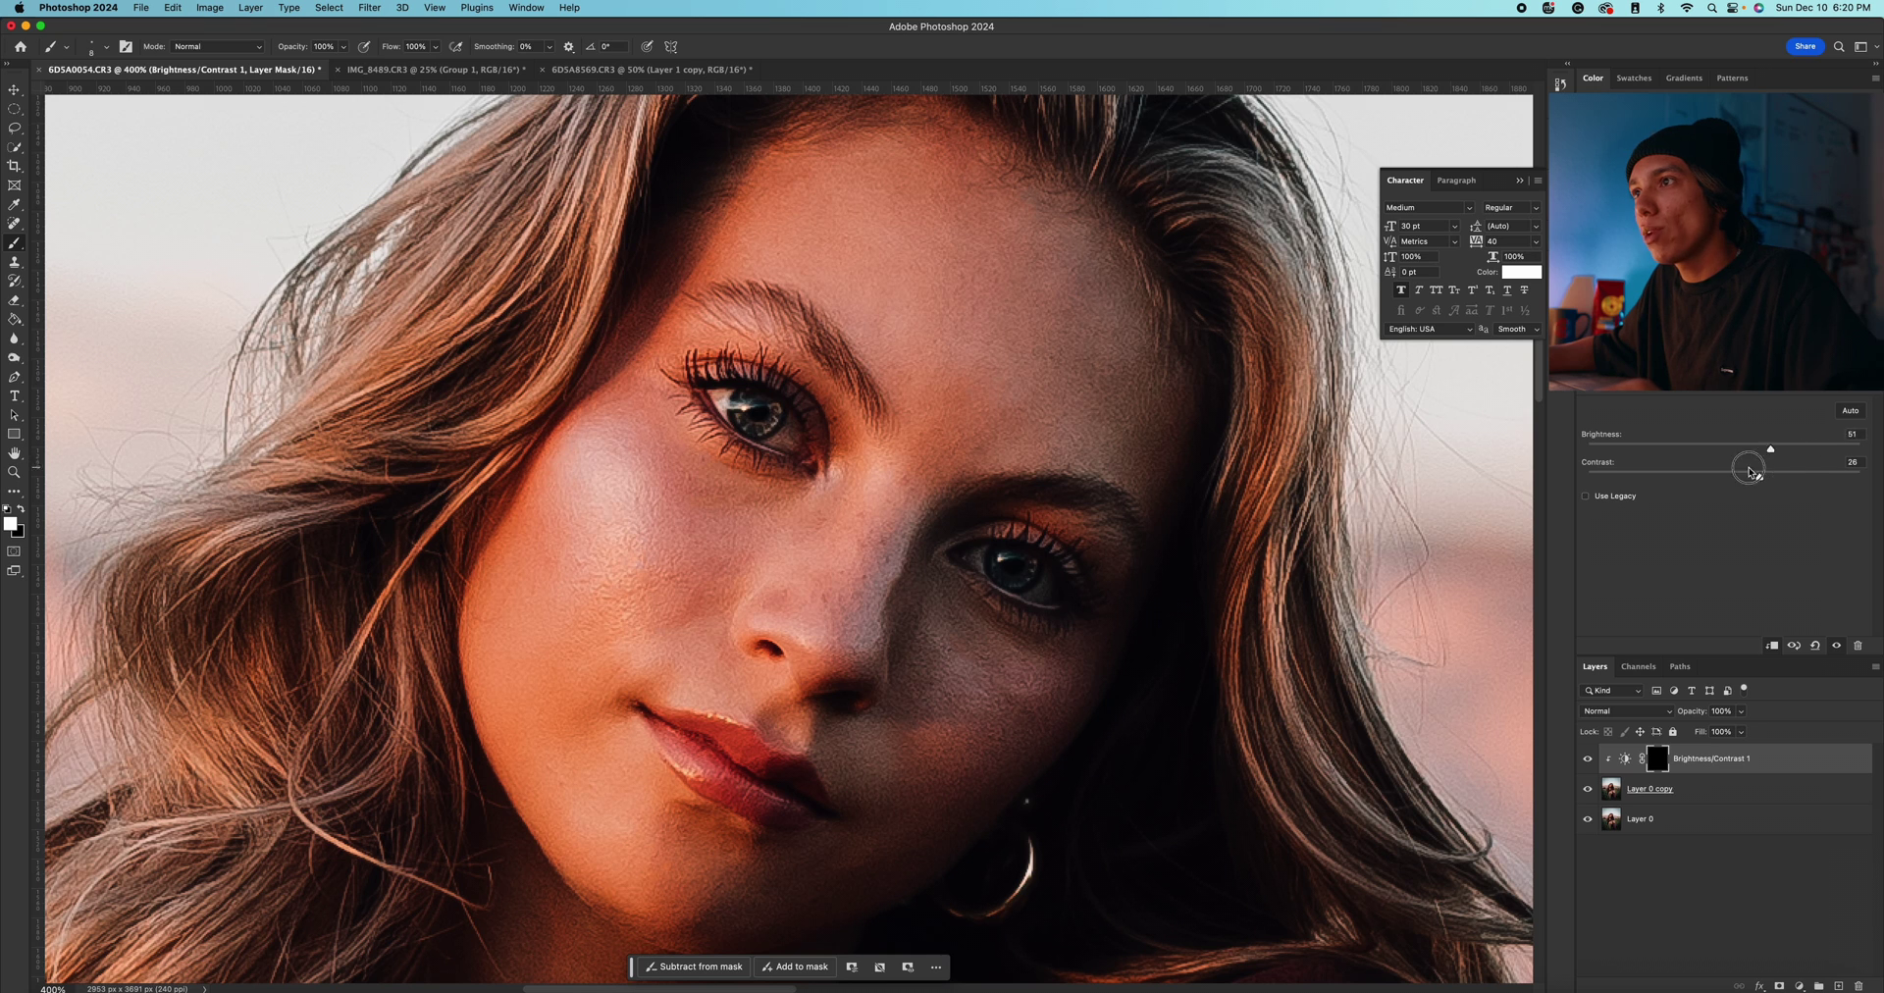
left_click_drag(1699, 478, 1796, 480)
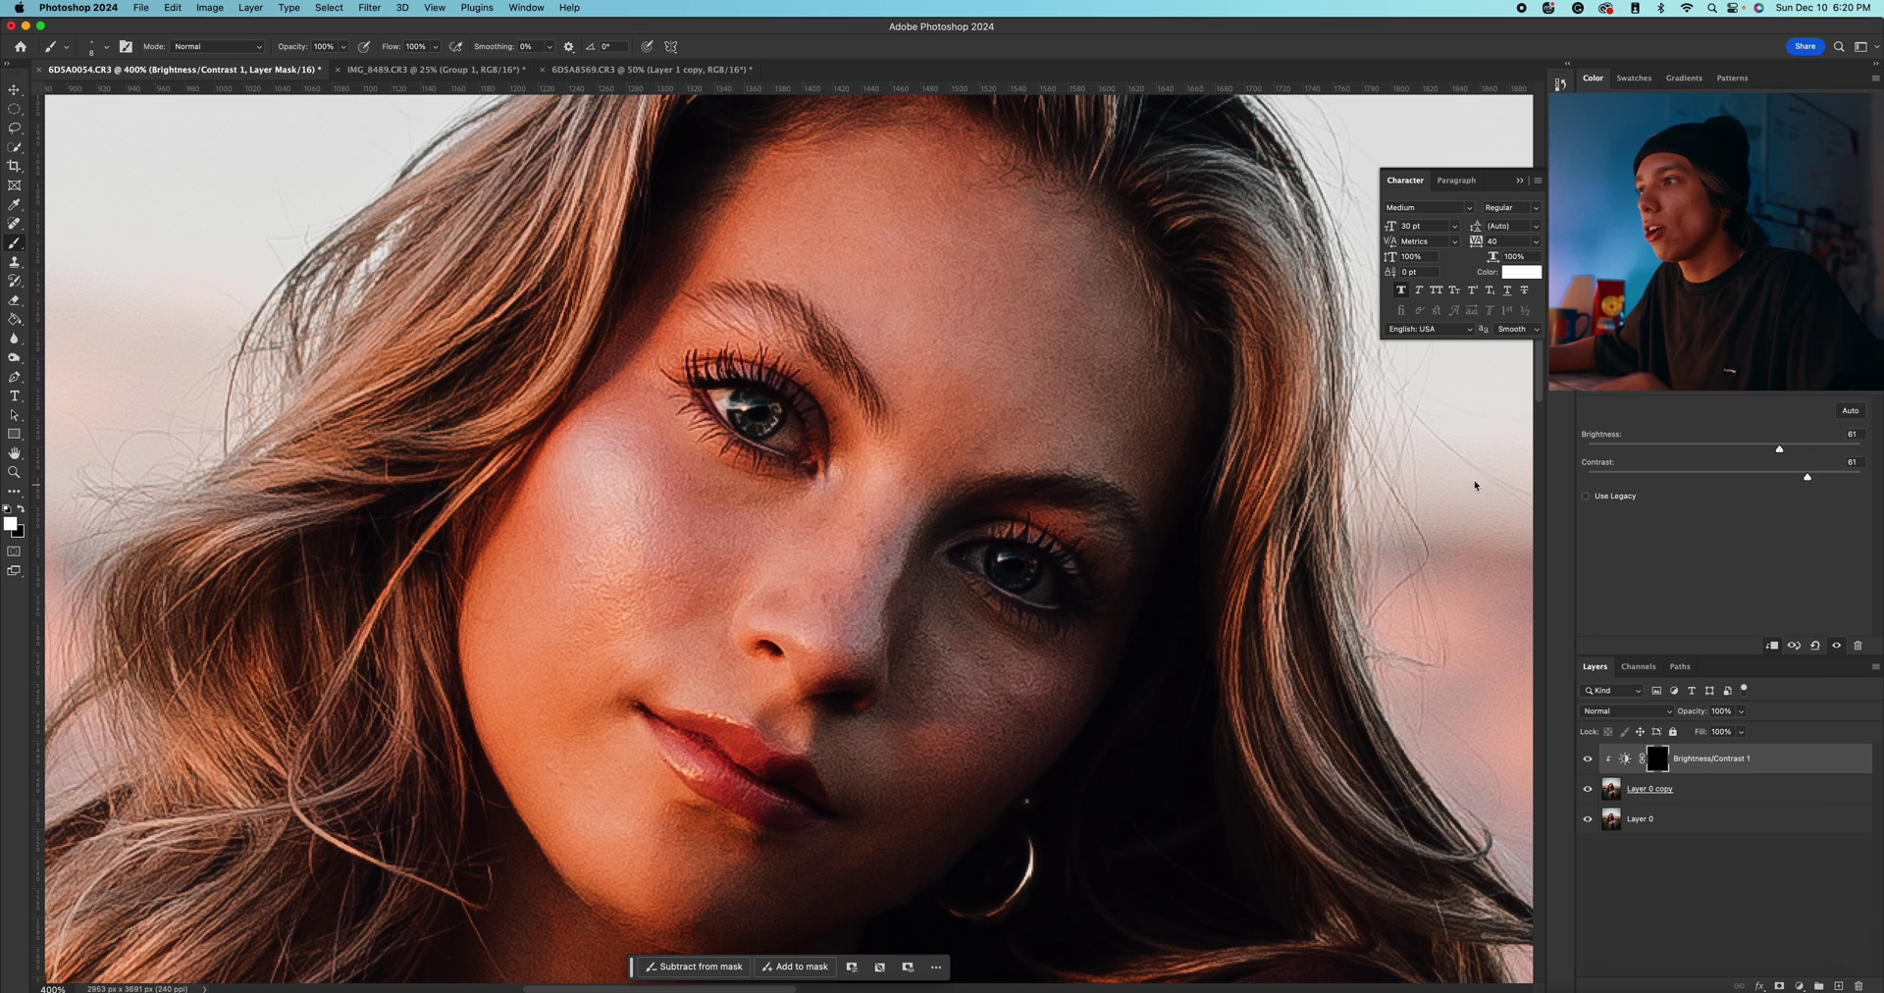
scroll(1062, 605, "right", 3)
scroll(1063, 605, "down", 2)
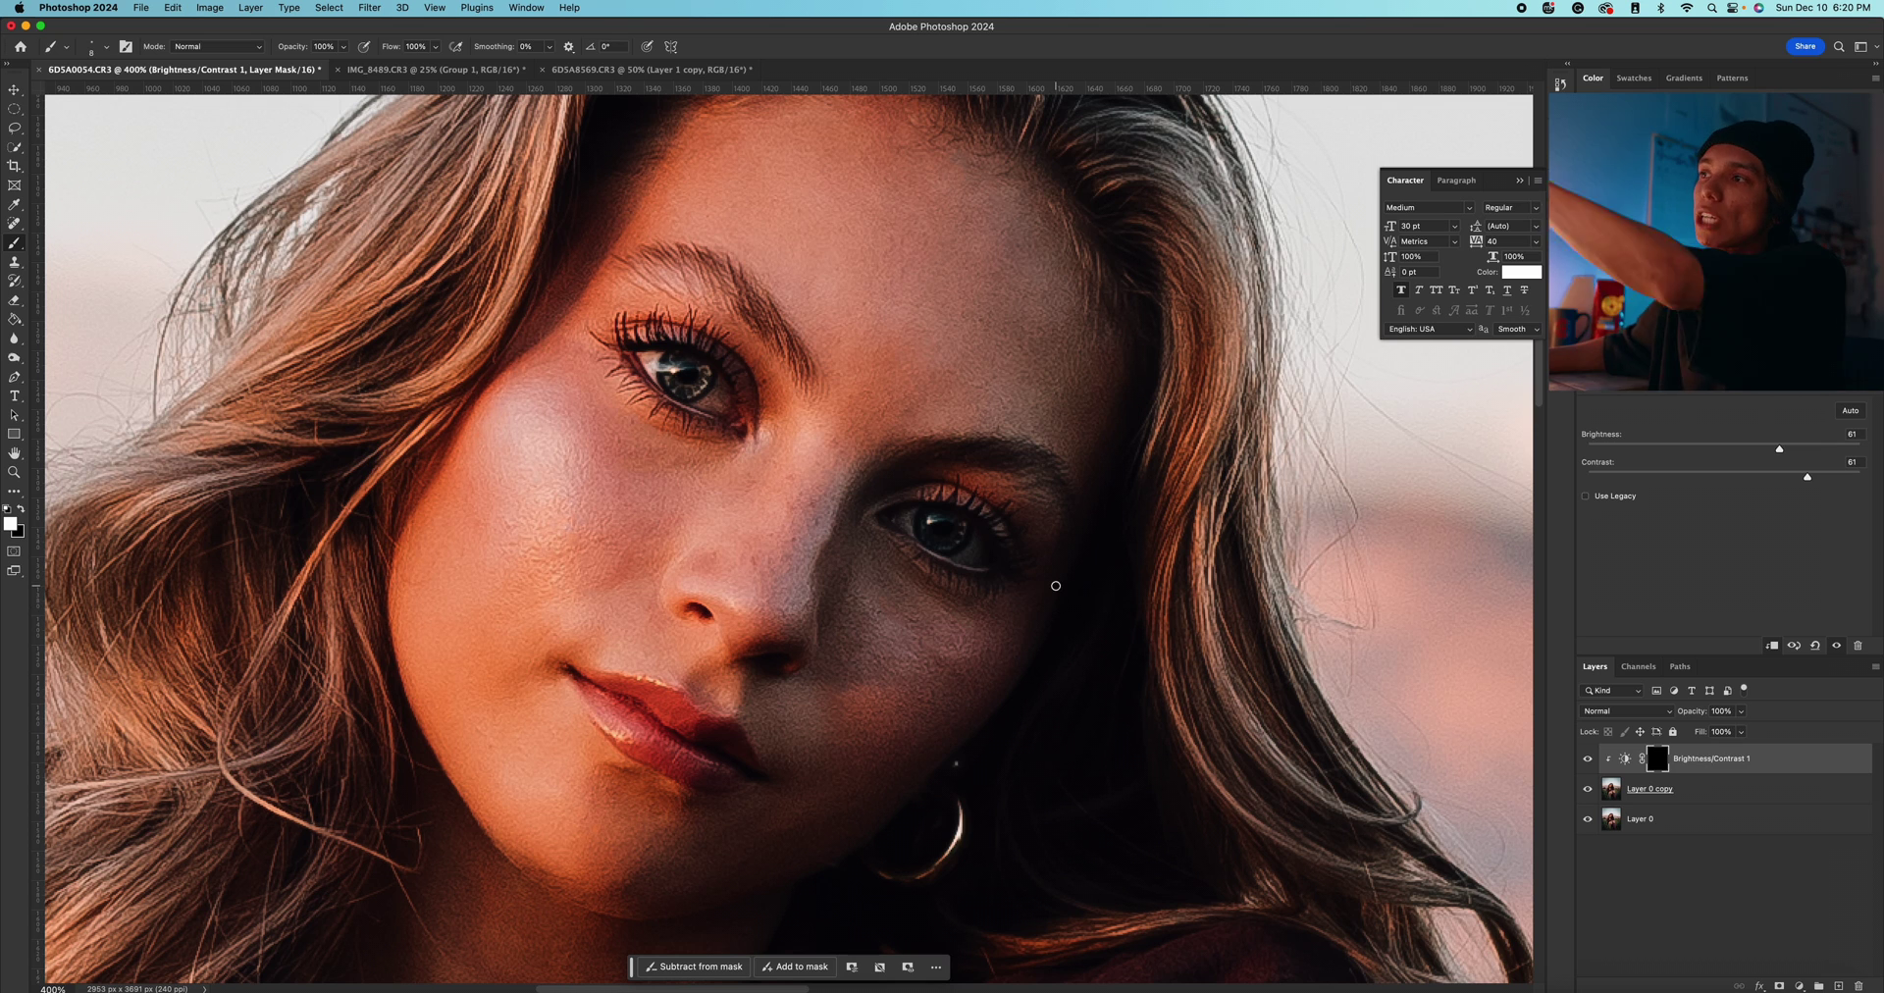
key("super+minus")
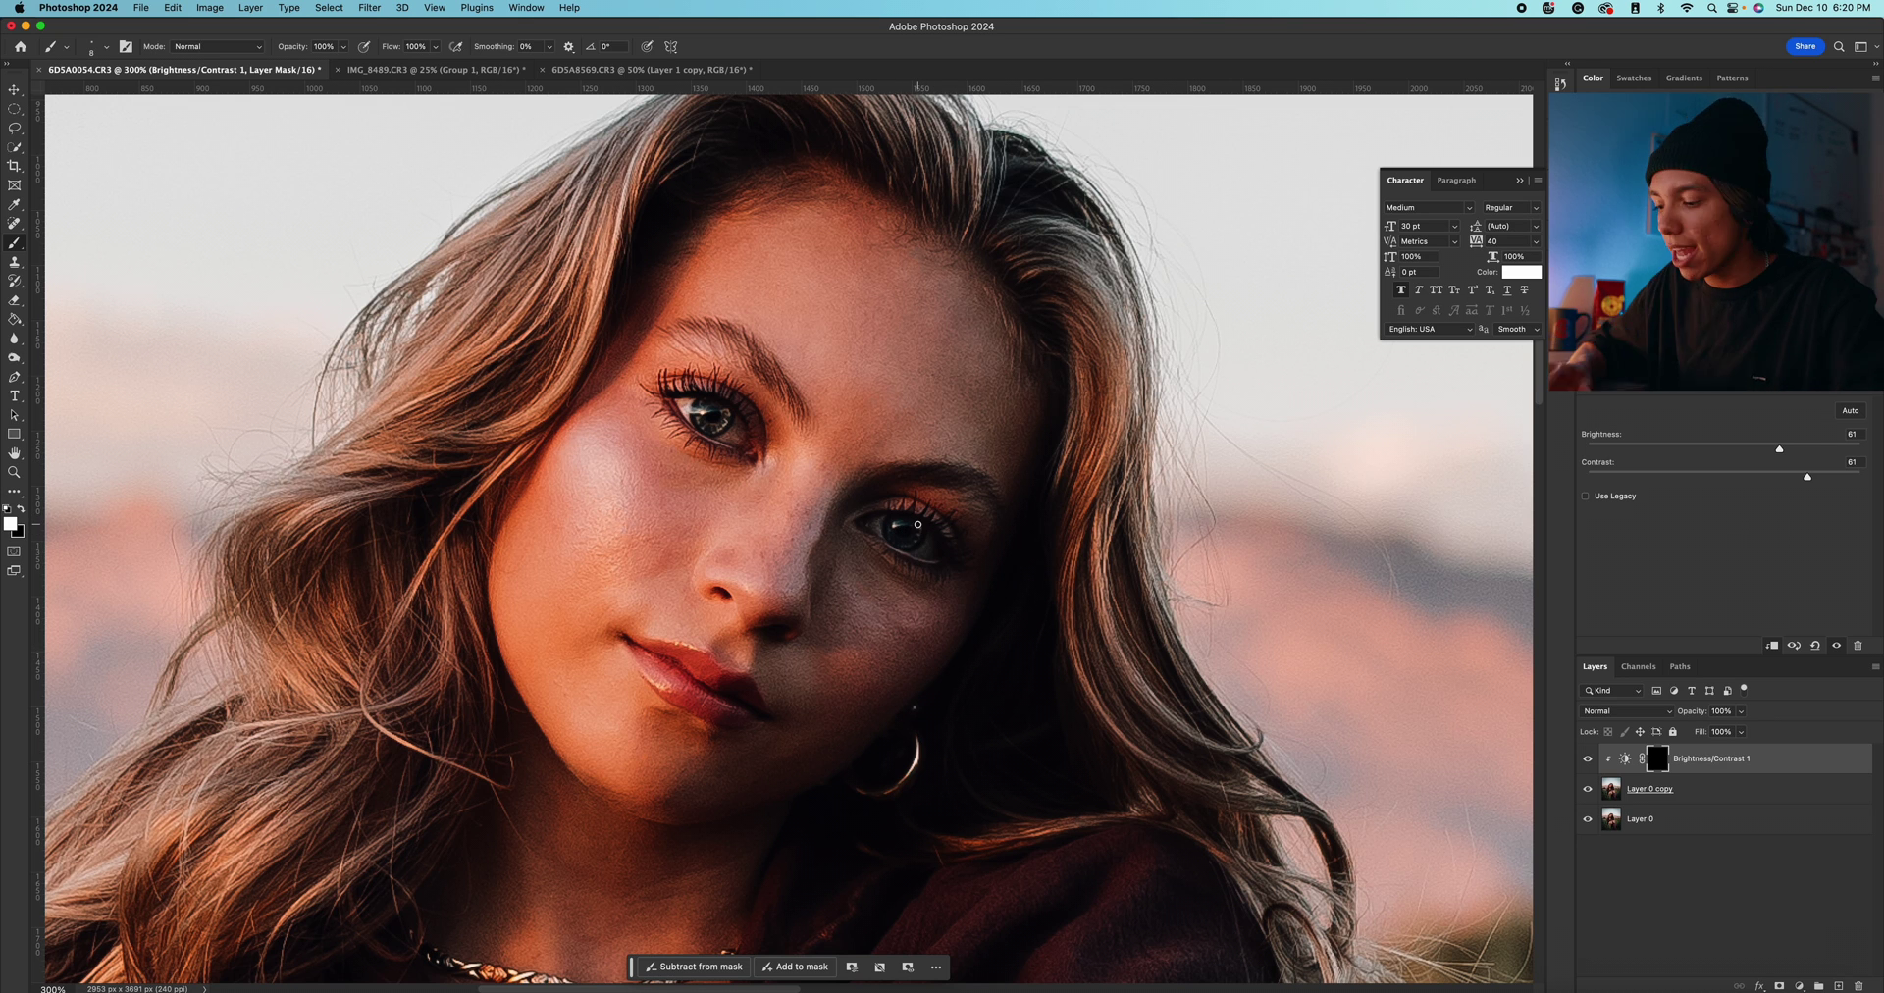
key("super+minus")
key("super+minus")
key("super+minus")
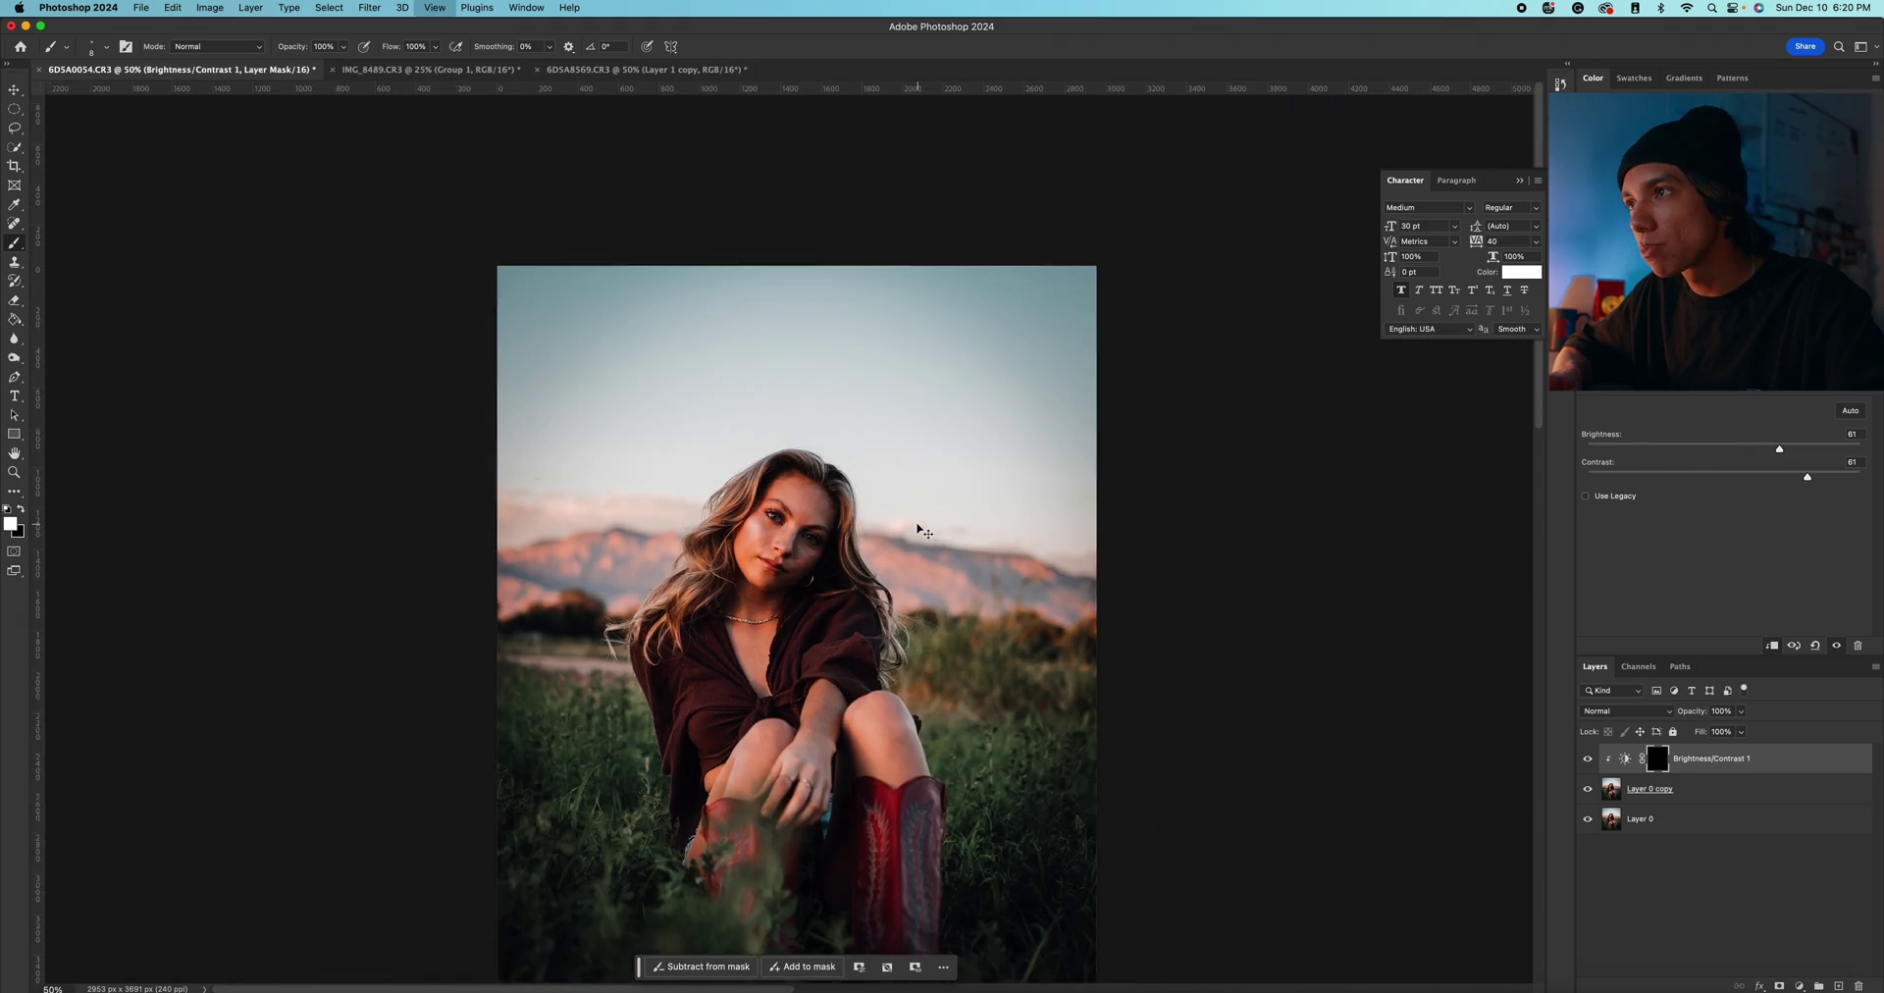
key("super+plus")
key("super+plus")
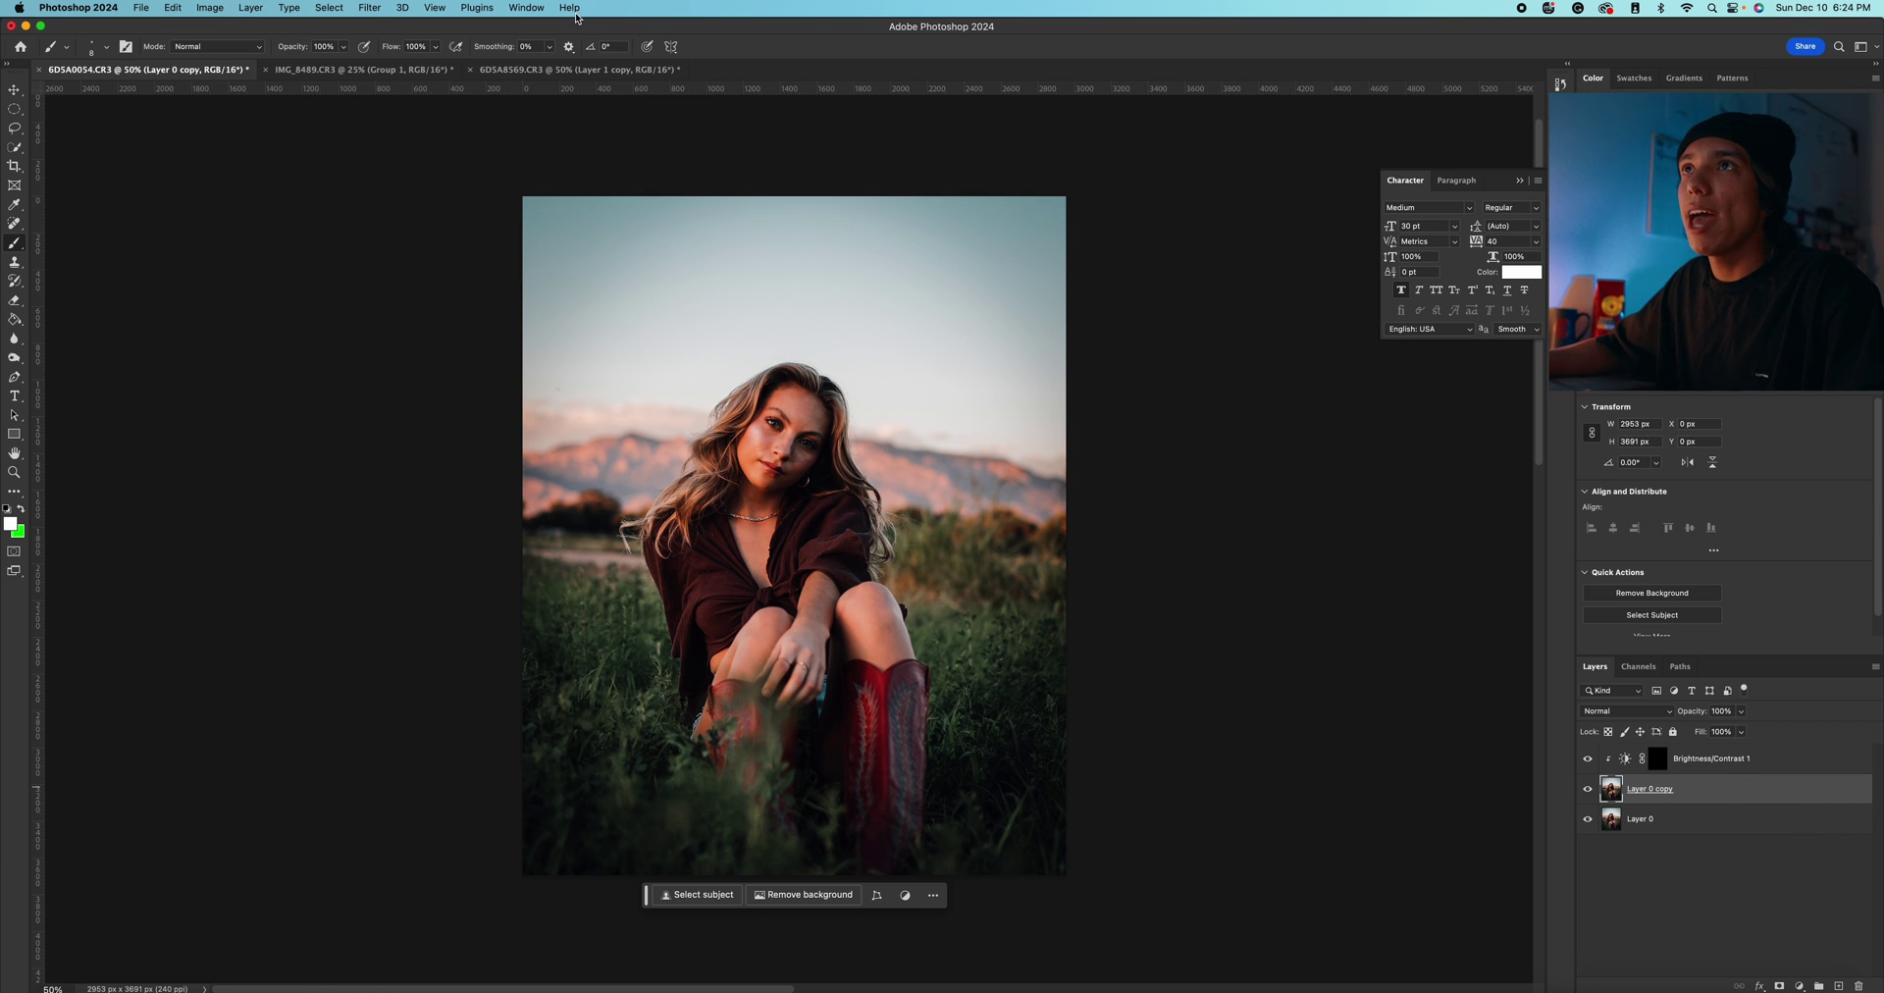
Open the Liquify filter for the Layer 0 copy layer
left_click(369, 7)
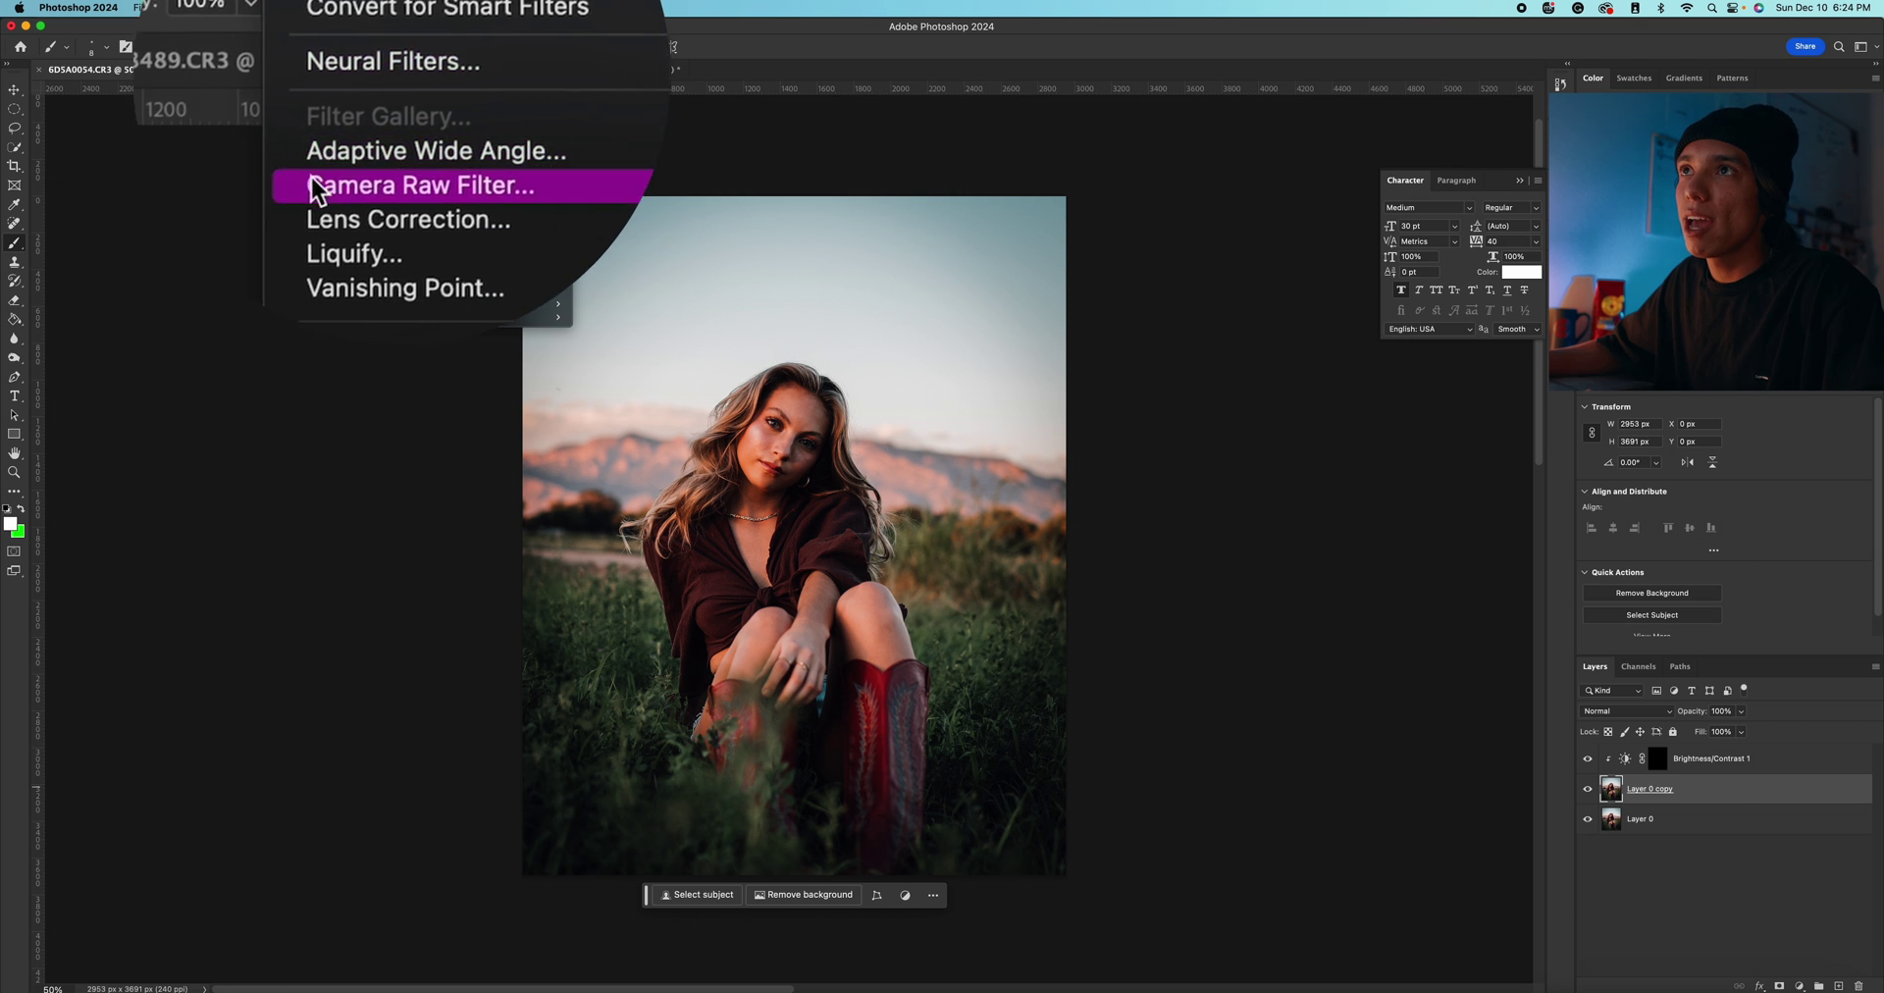
left_click(499, 174)
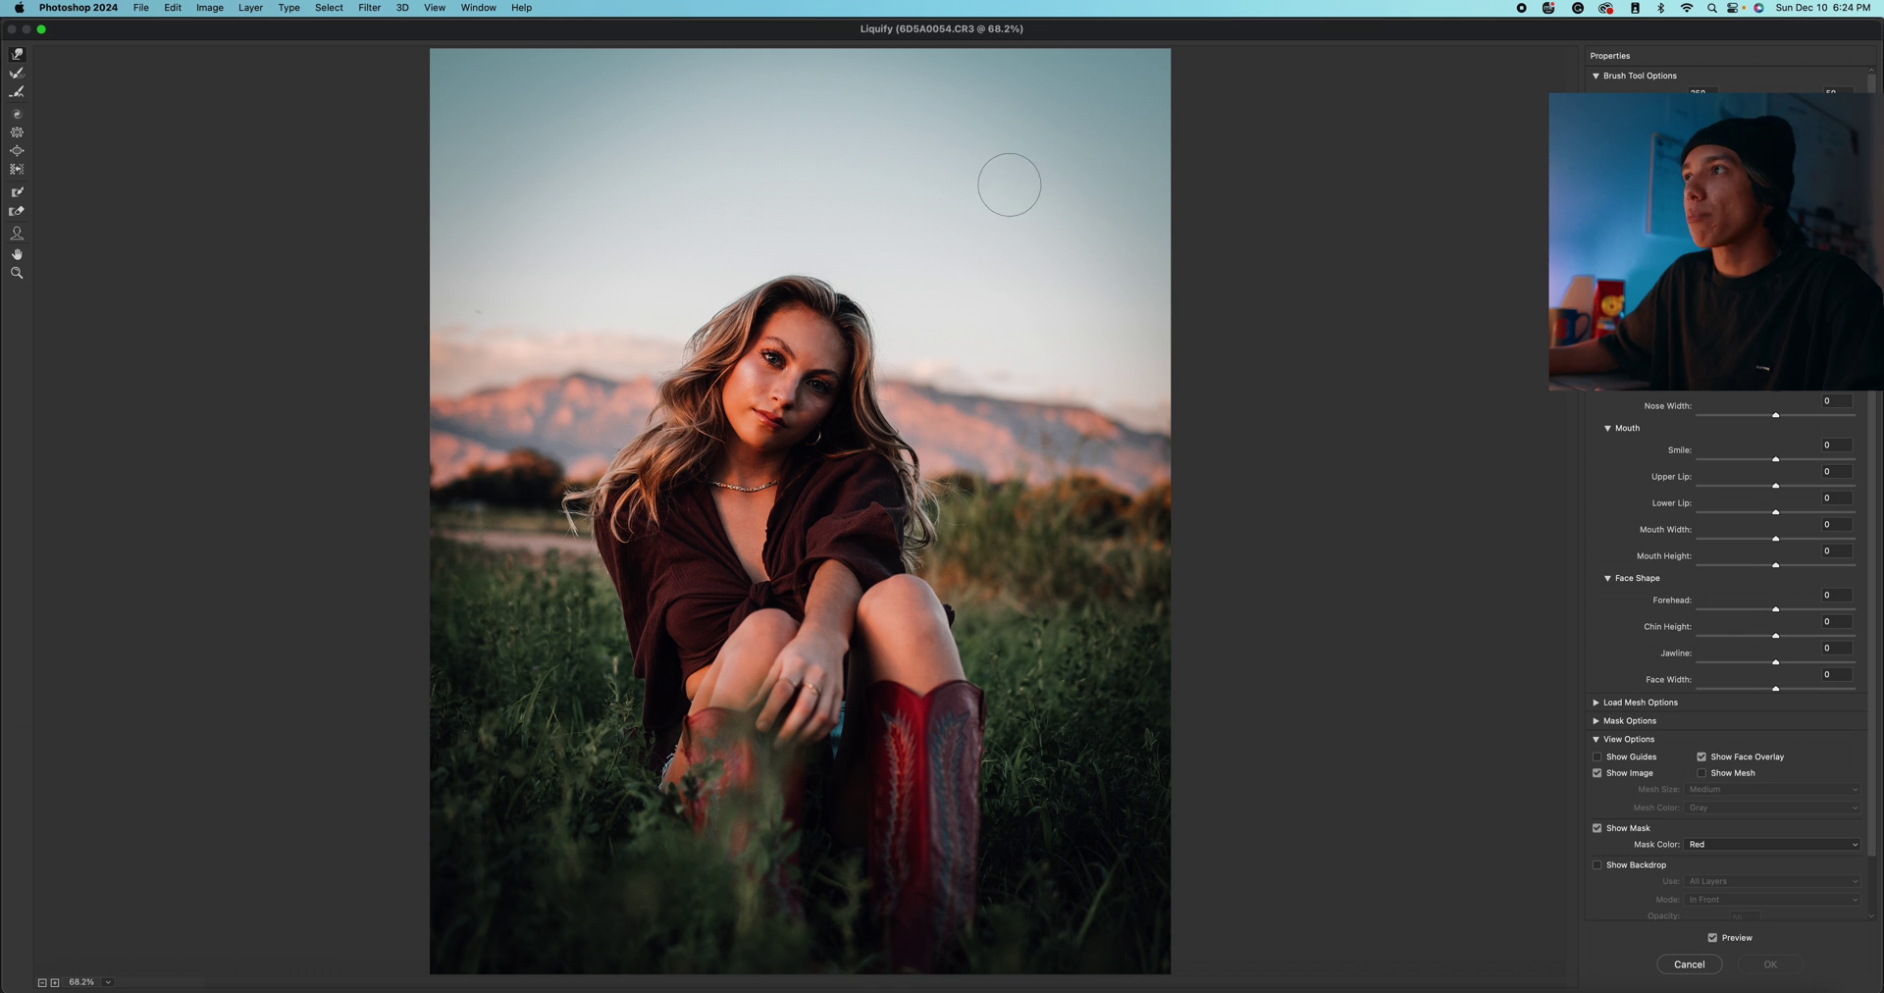
Try large forward-warp strokes across the woman and background, and undo all of the distortions
left_click_drag(959, 186, 870, 957)
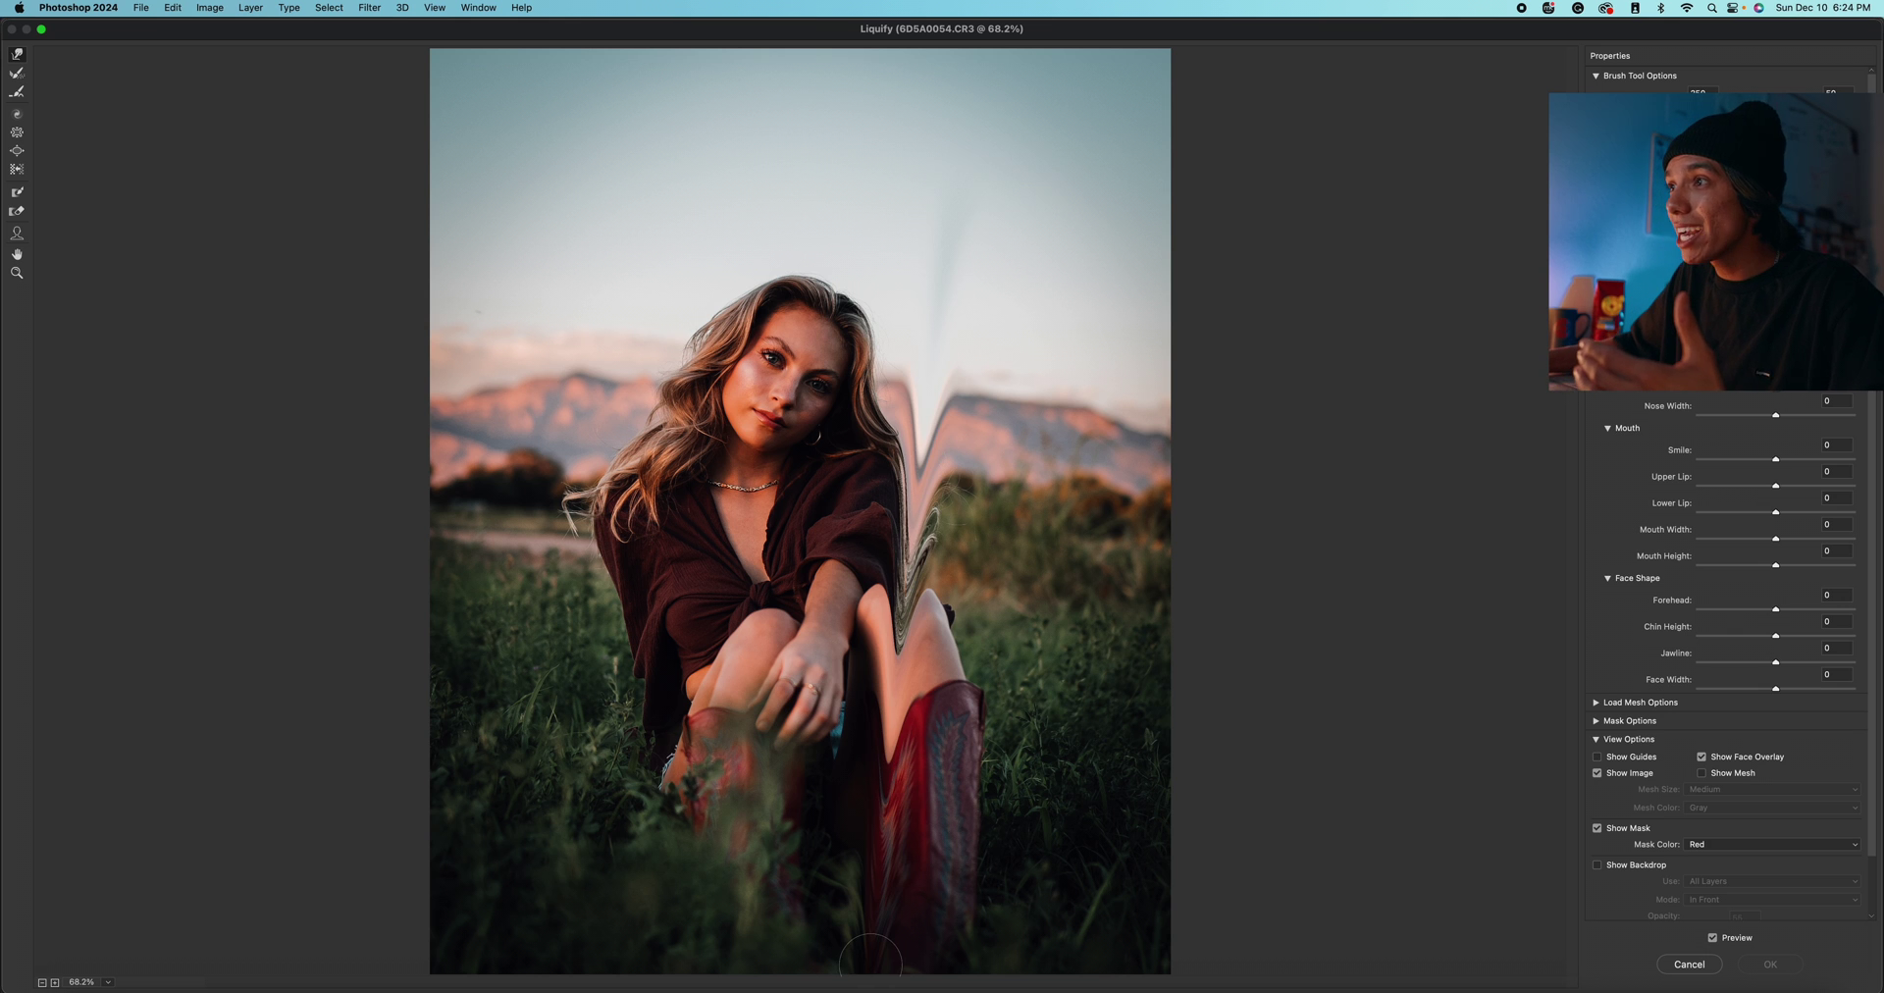
left_click_drag(333, 627, 1178, 648)
left_click_drag(412, 284, 1144, 413)
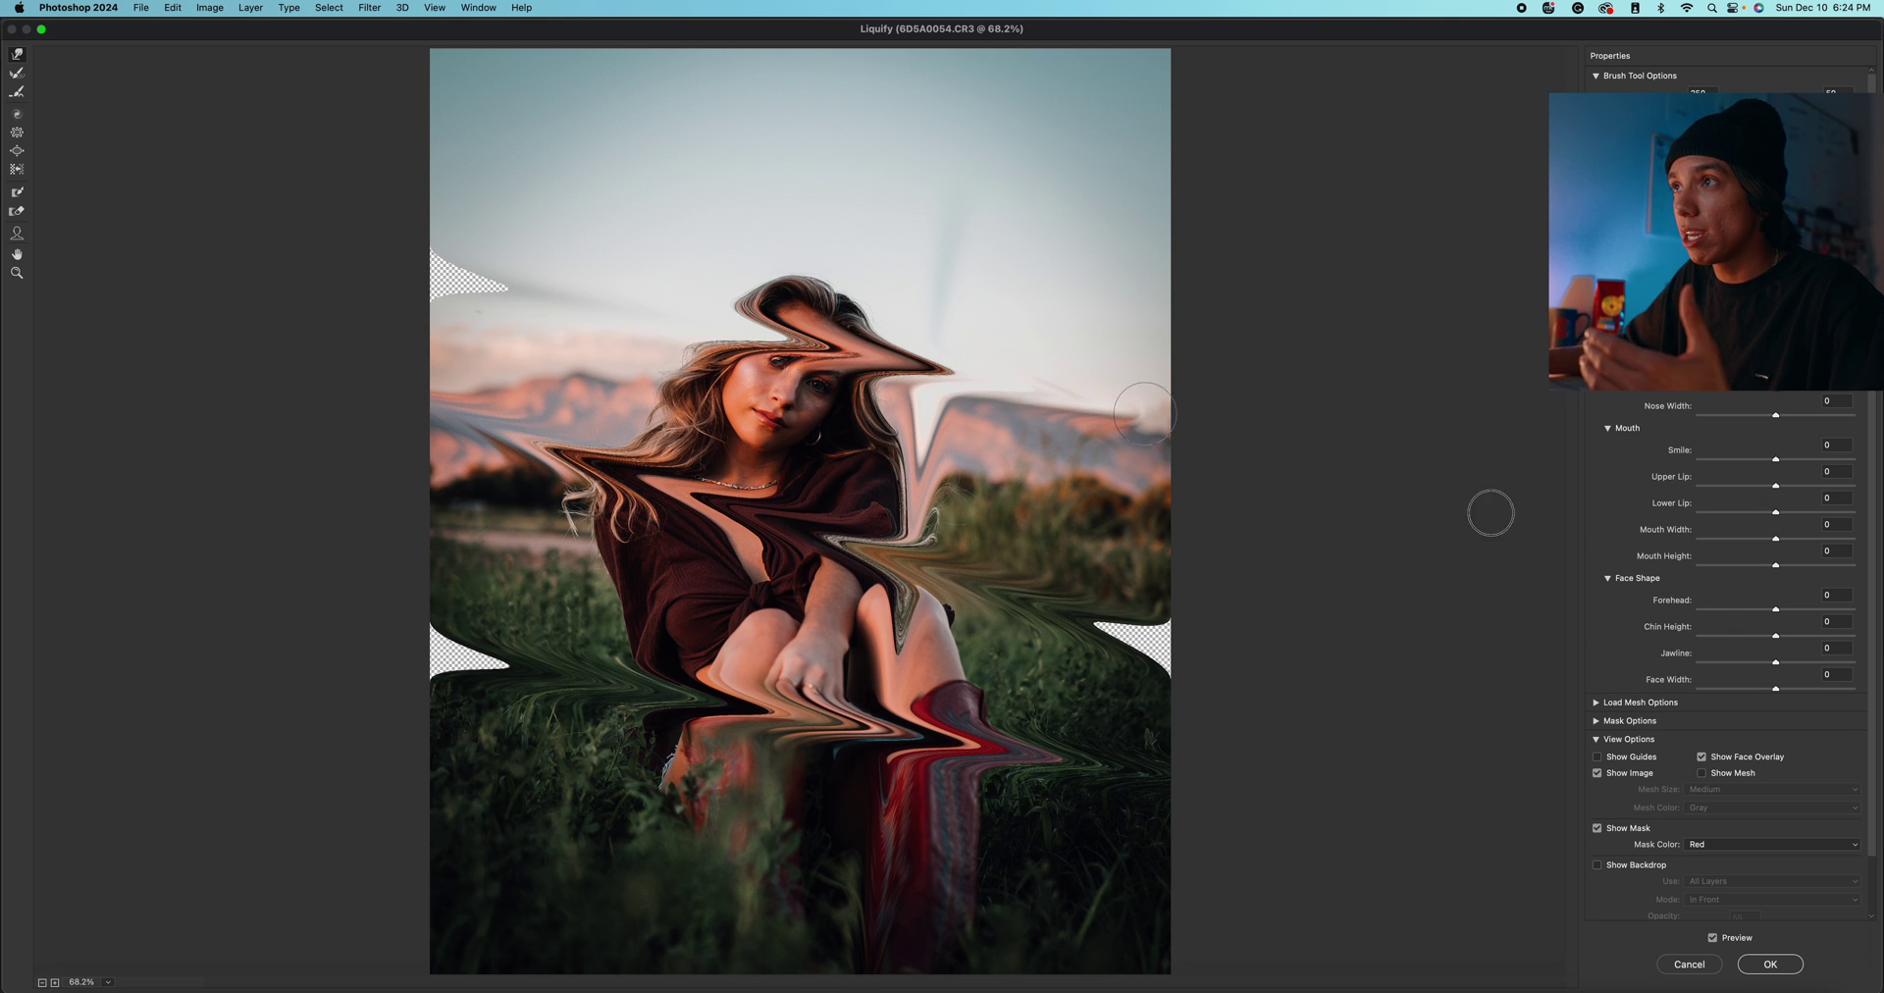
key("alt+super+z")
key("alt+super+z")
key("alt+super+z")
key("alt+super+z")
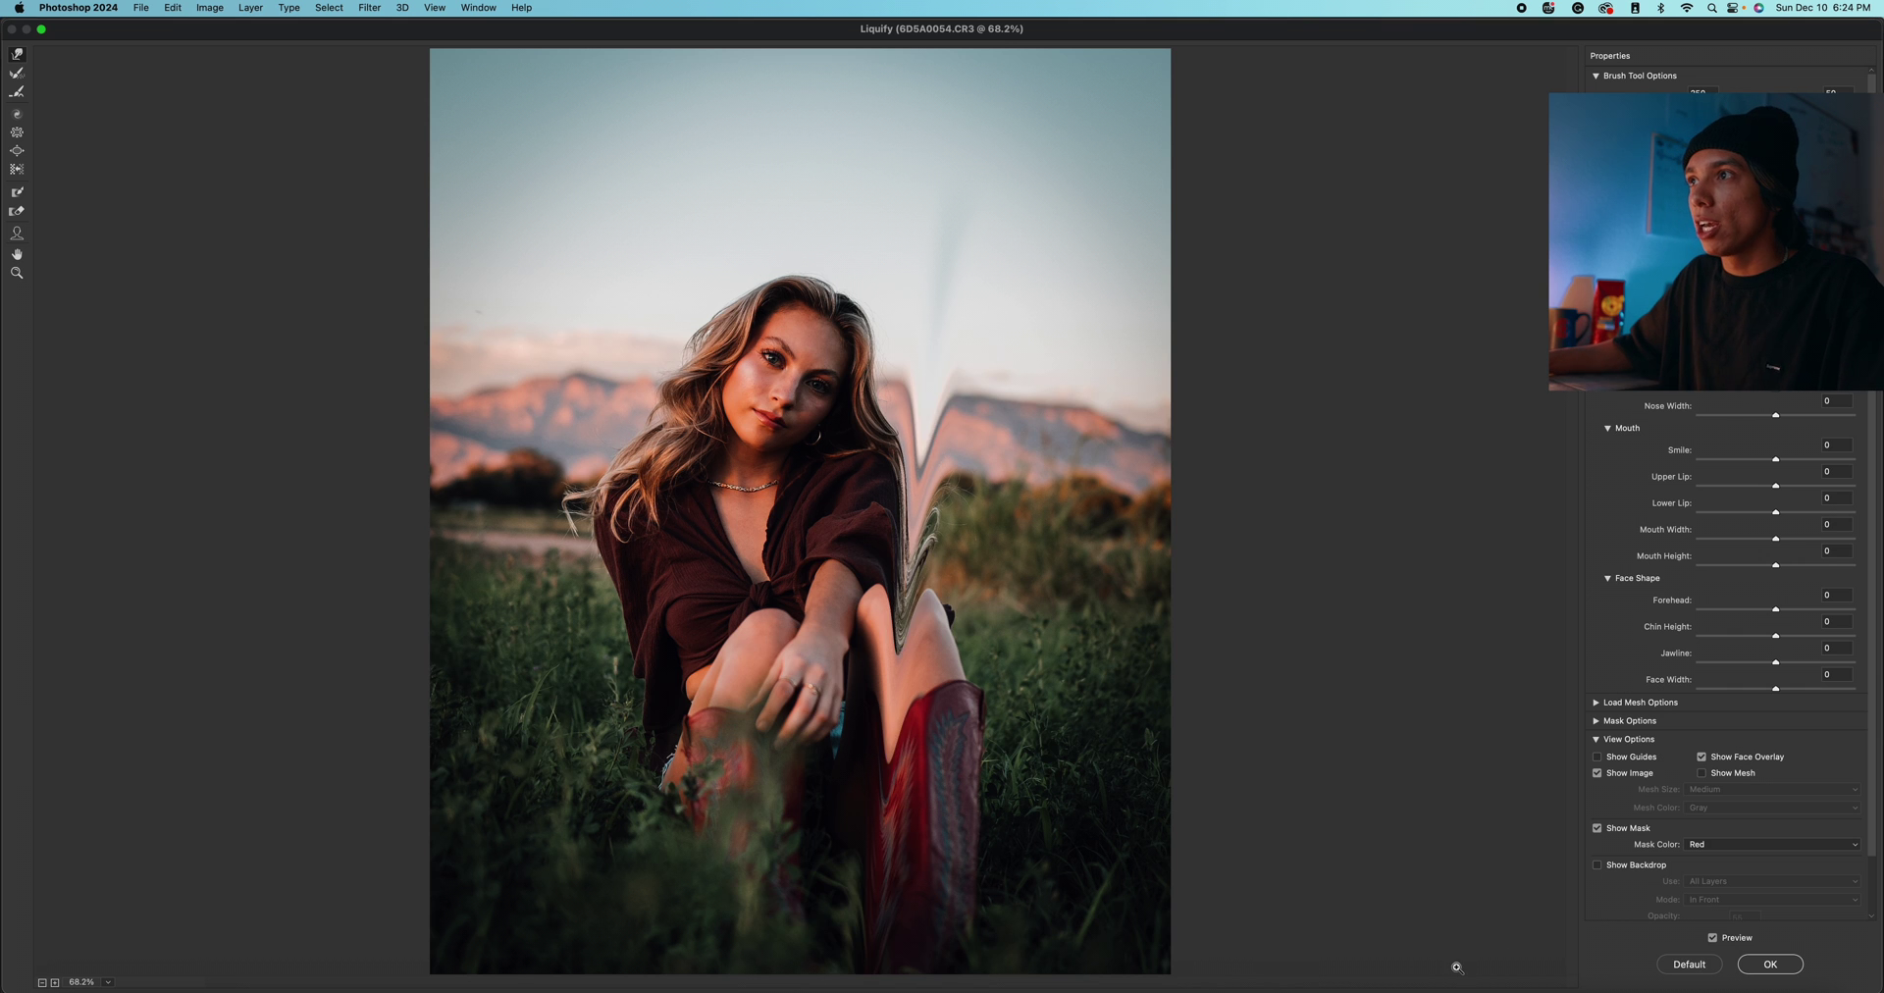
key("alt+super+z")
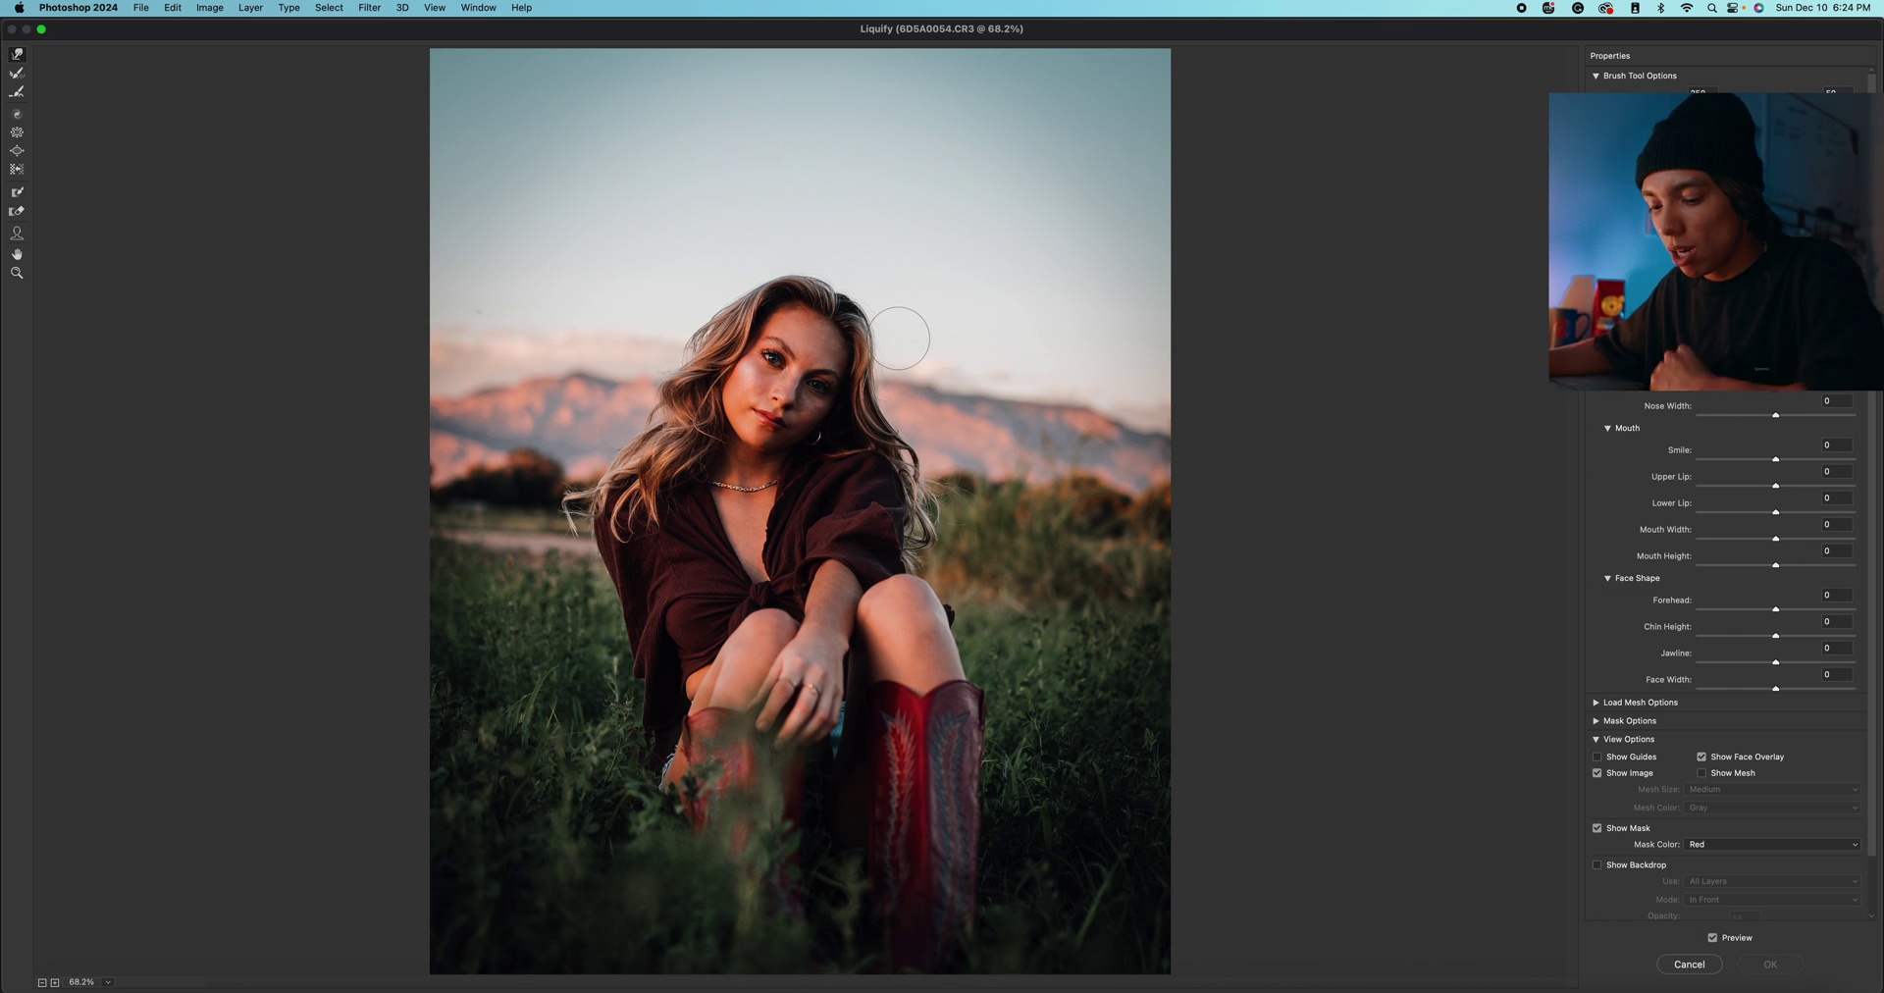
Enlarge the warp brush and push the hair at the crown of the head slightly upward for more volume
key("super+equal")
key("super+equal")
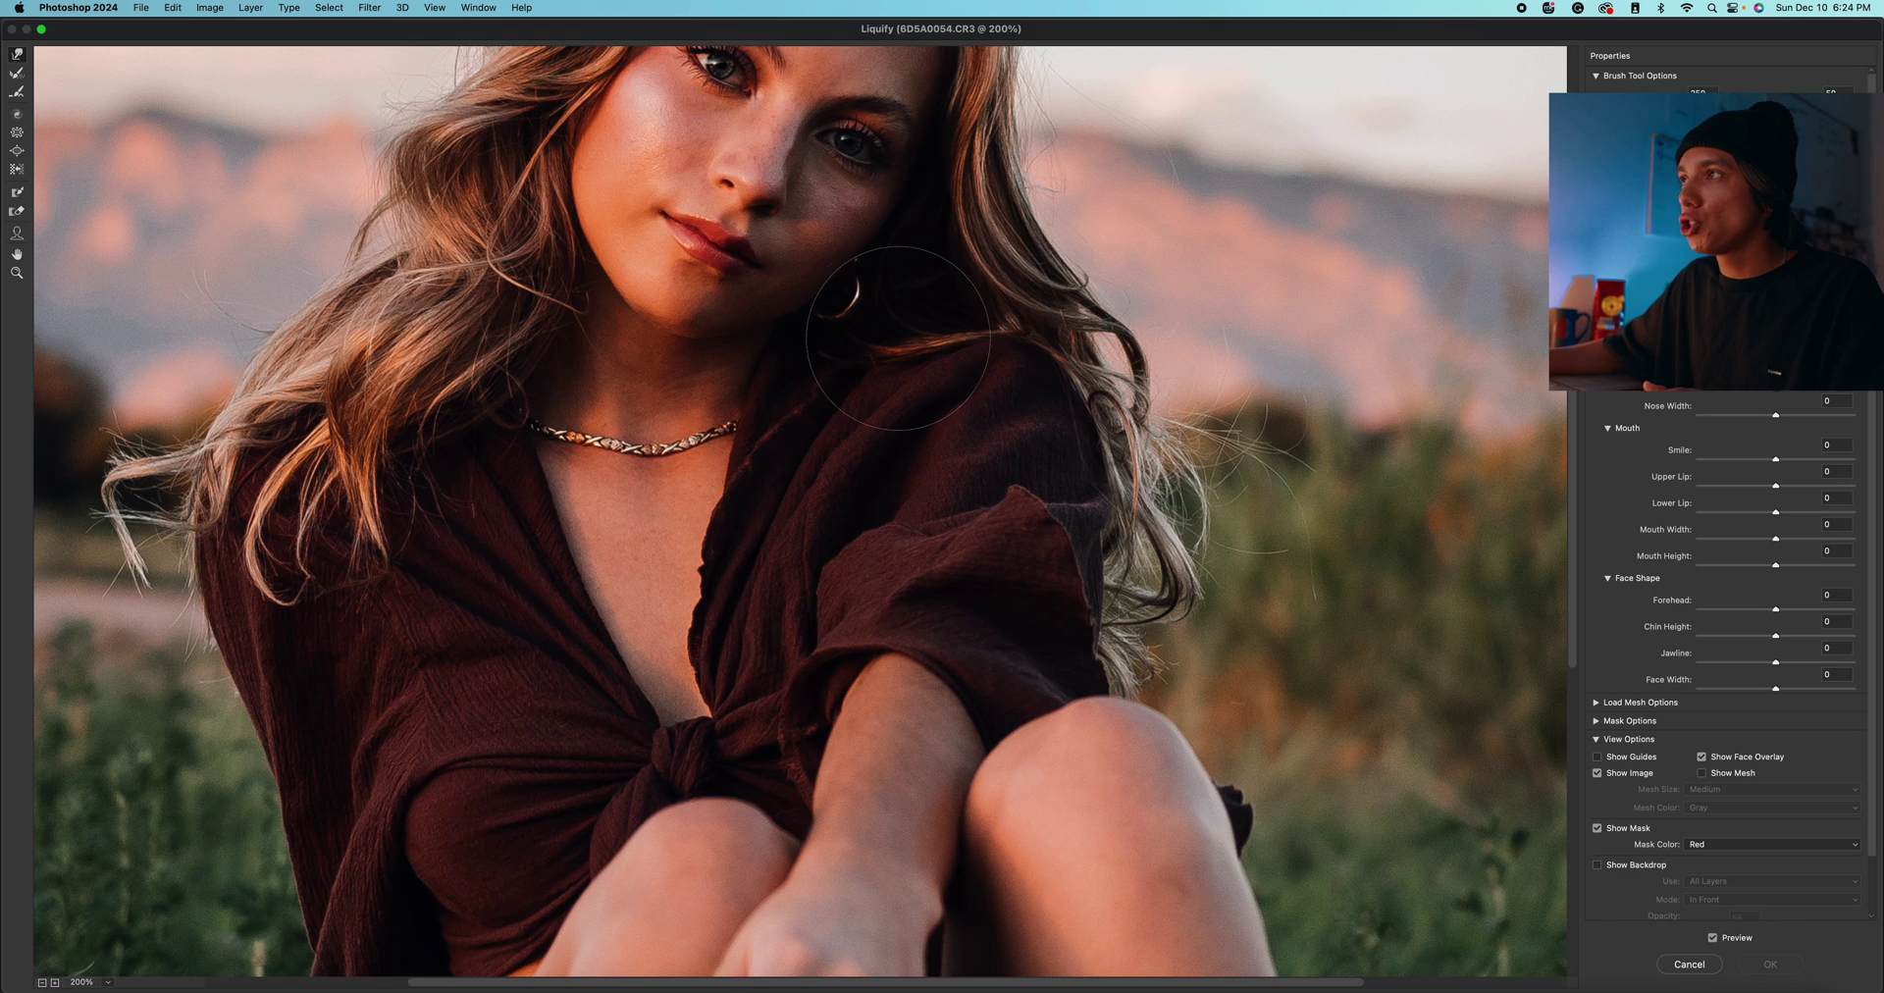
scroll(1270, 447, "up", 8)
scroll(1270, 446, "down", 4)
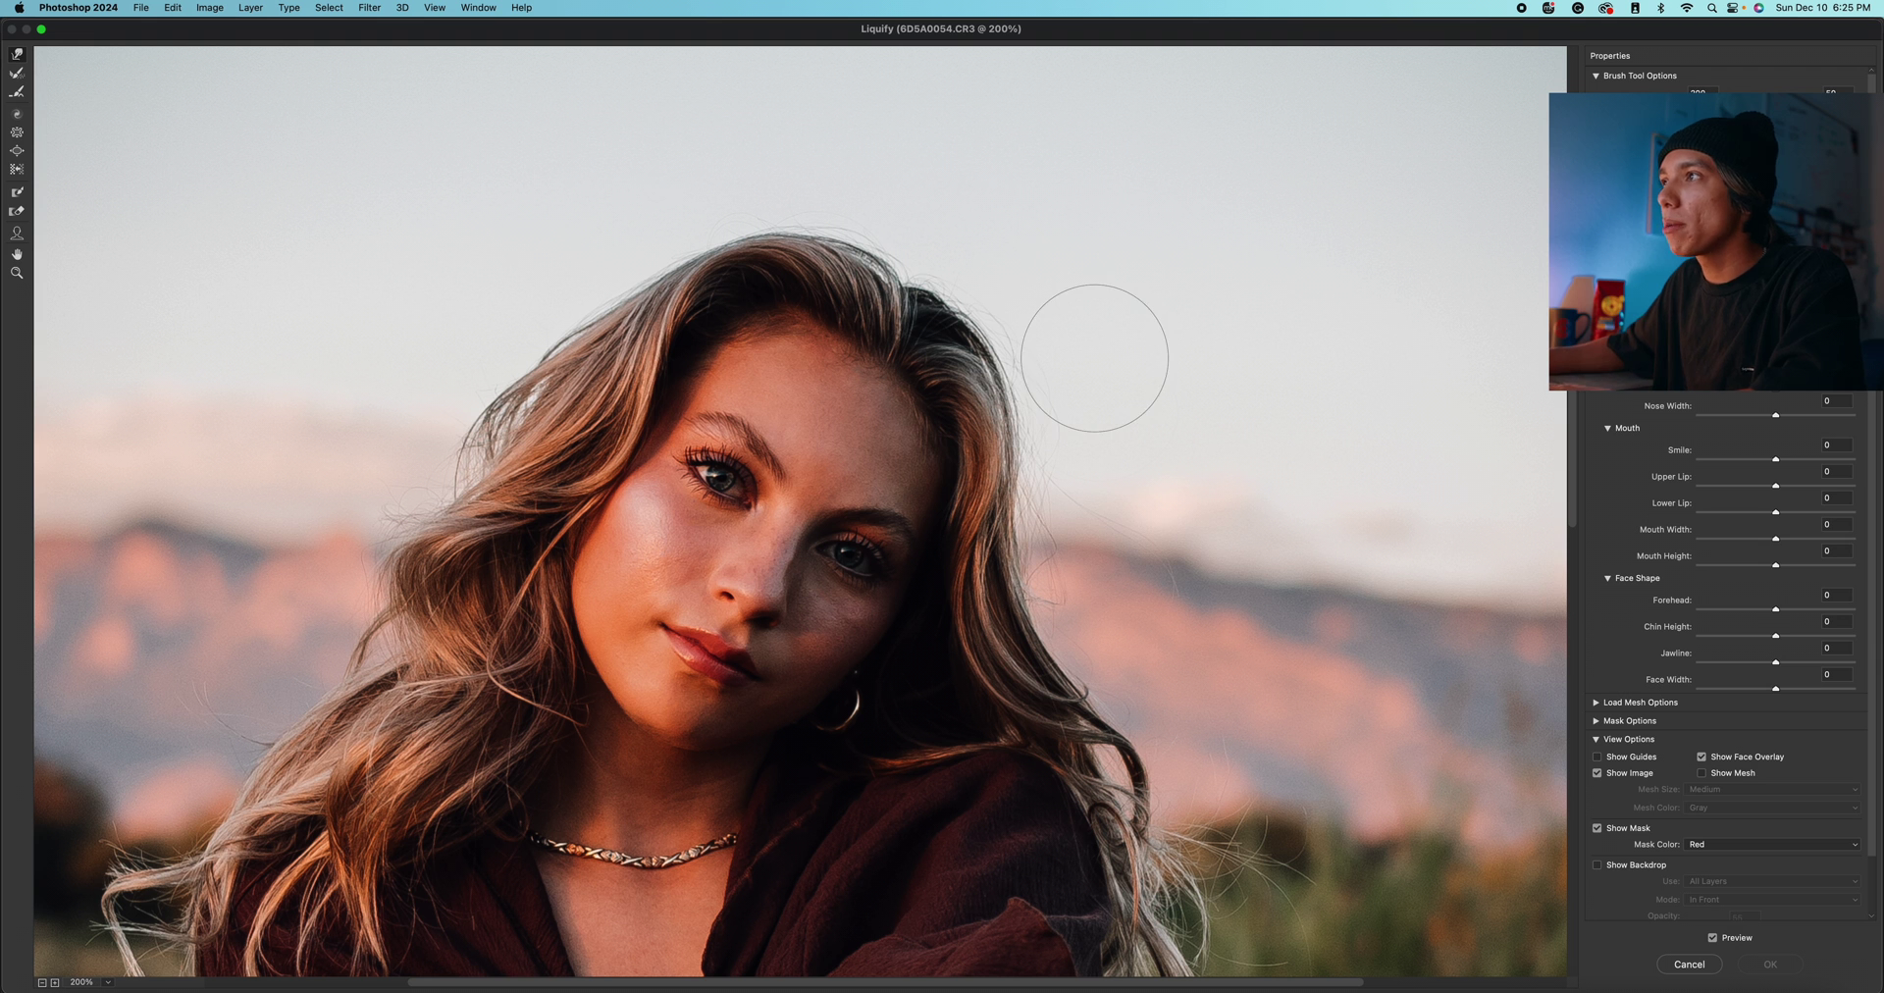
key("bracketright")
key("bracketright")
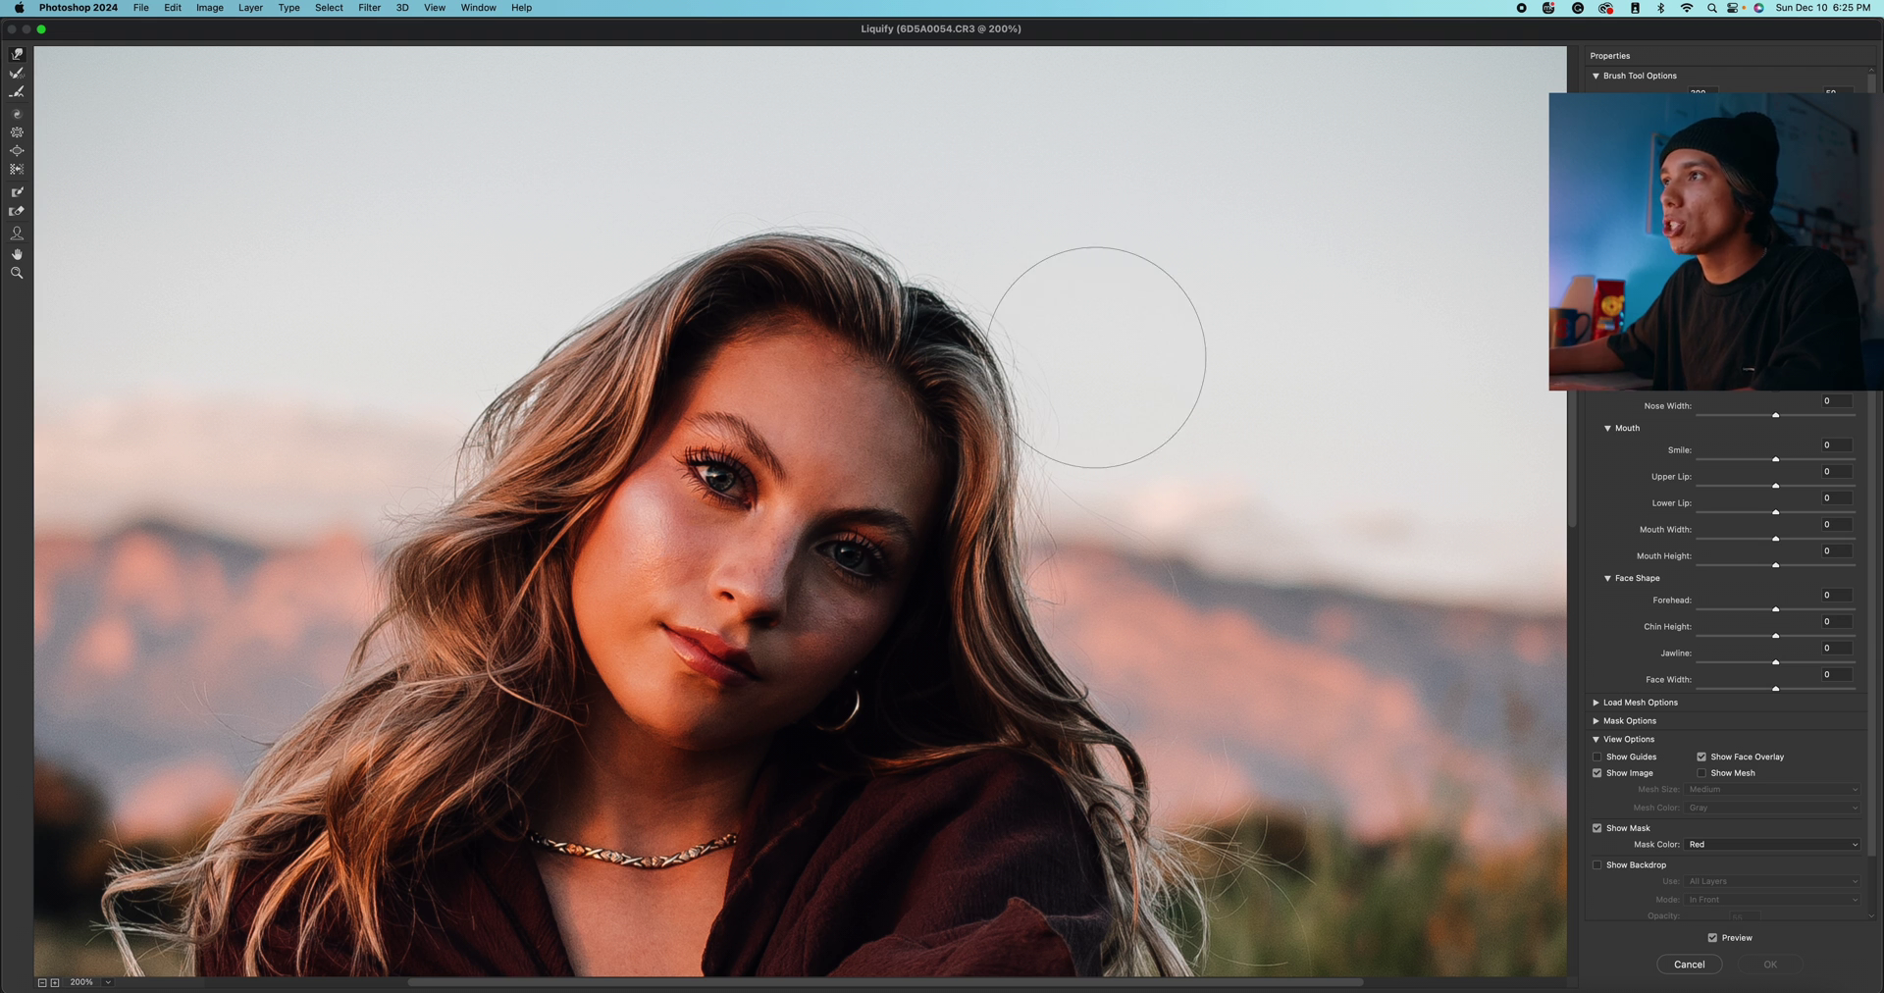
left_click_drag(869, 233, 829, 217)
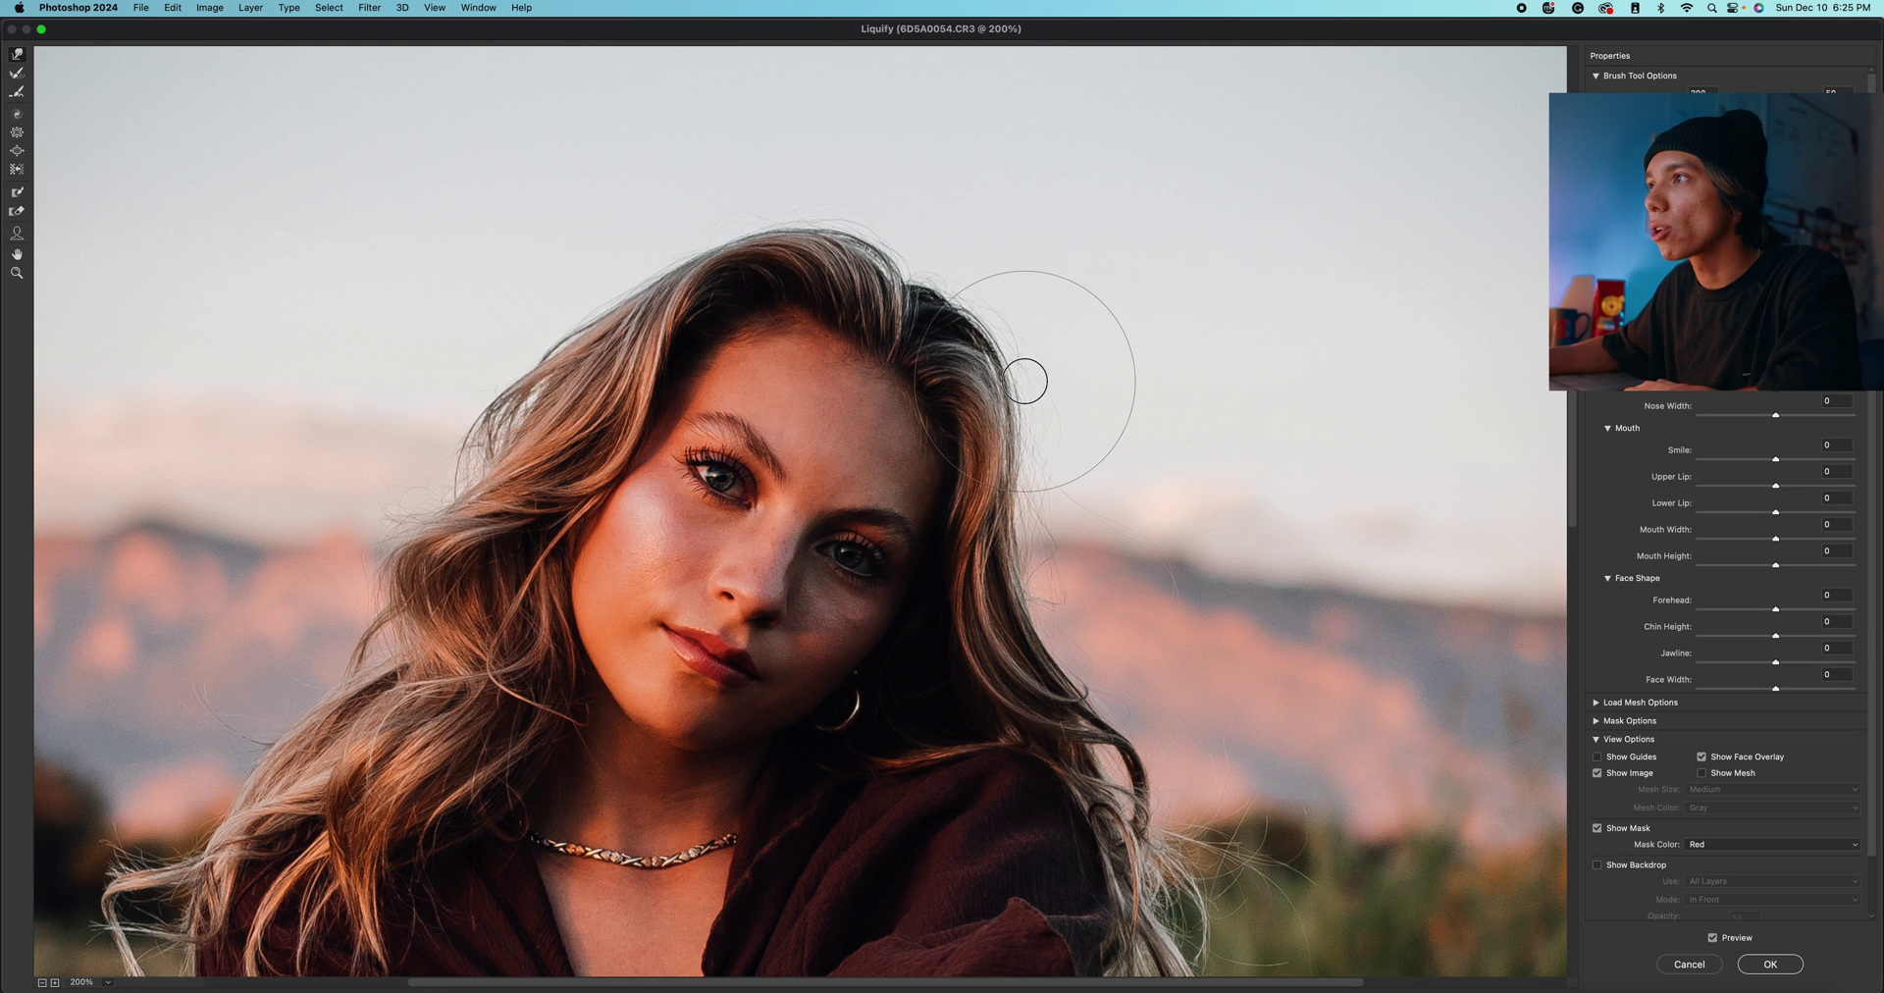
Compare the hair before and after the Liquify change by toggling the preview
left_click(1713, 938)
left_click(1713, 938)
left_click(1713, 938)
left_click(1713, 938)
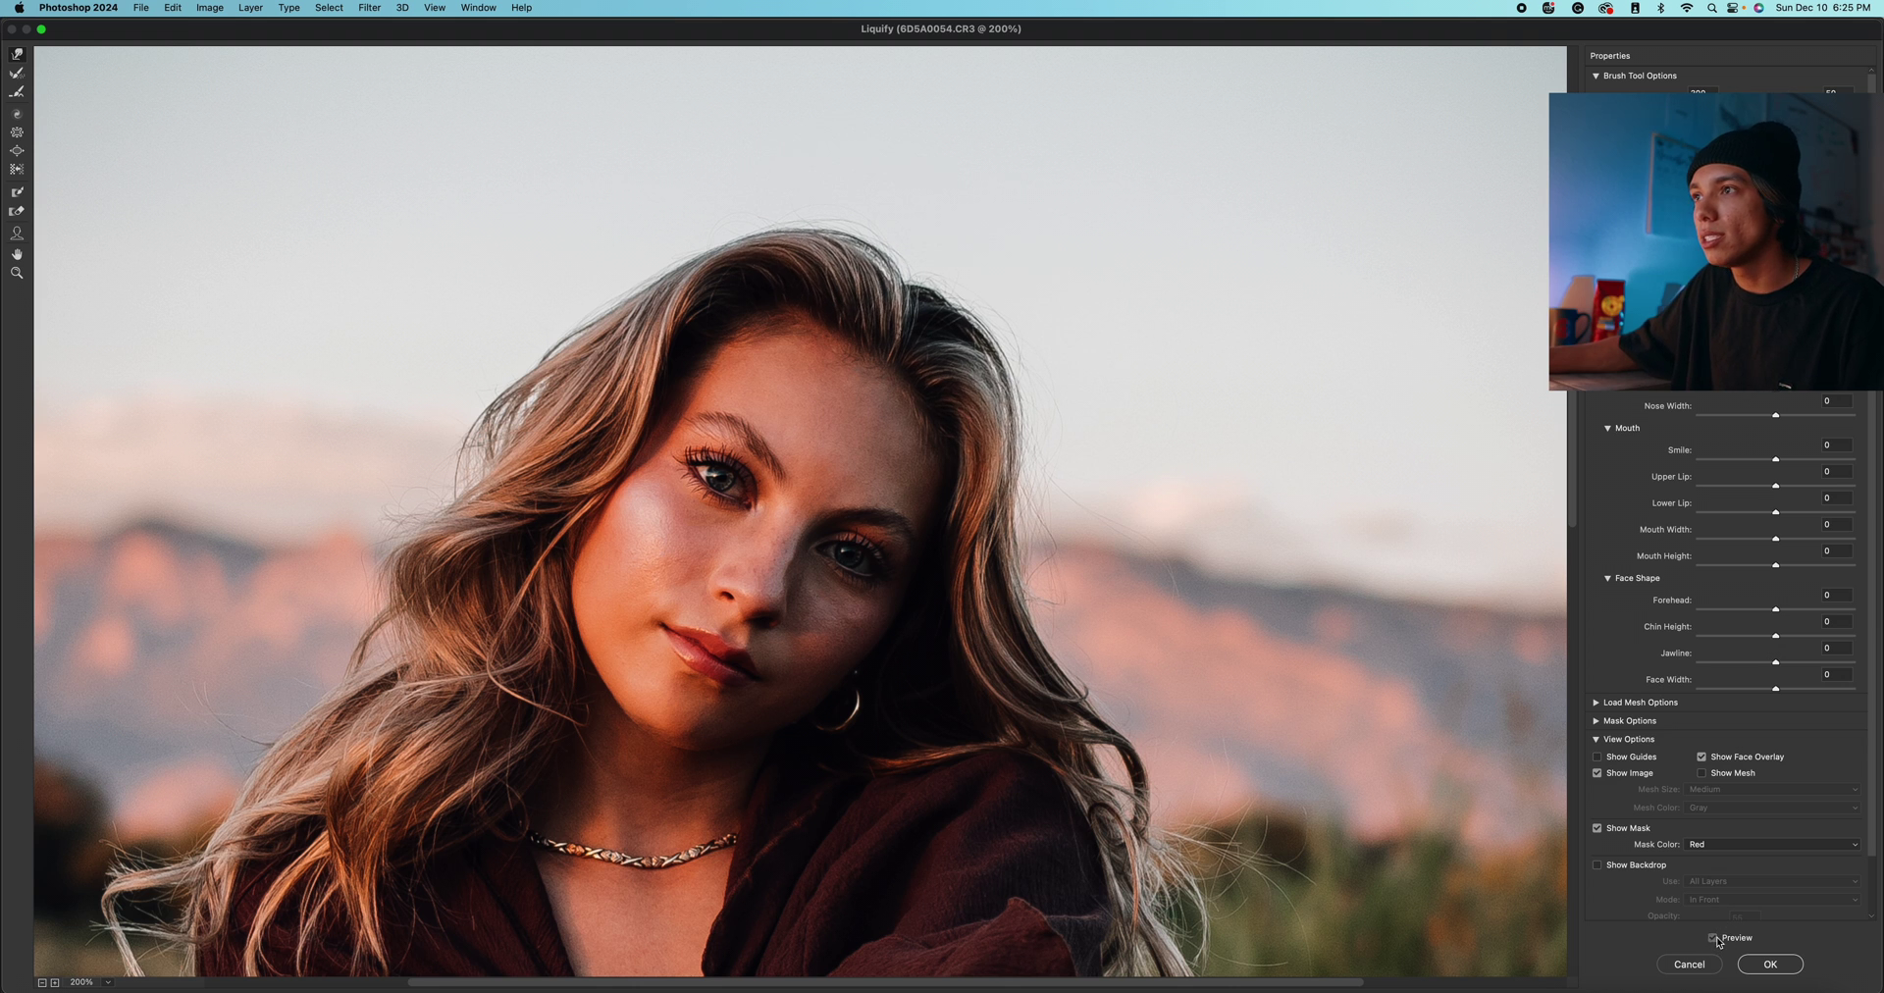
left_click(1713, 938)
left_click(1713, 938)
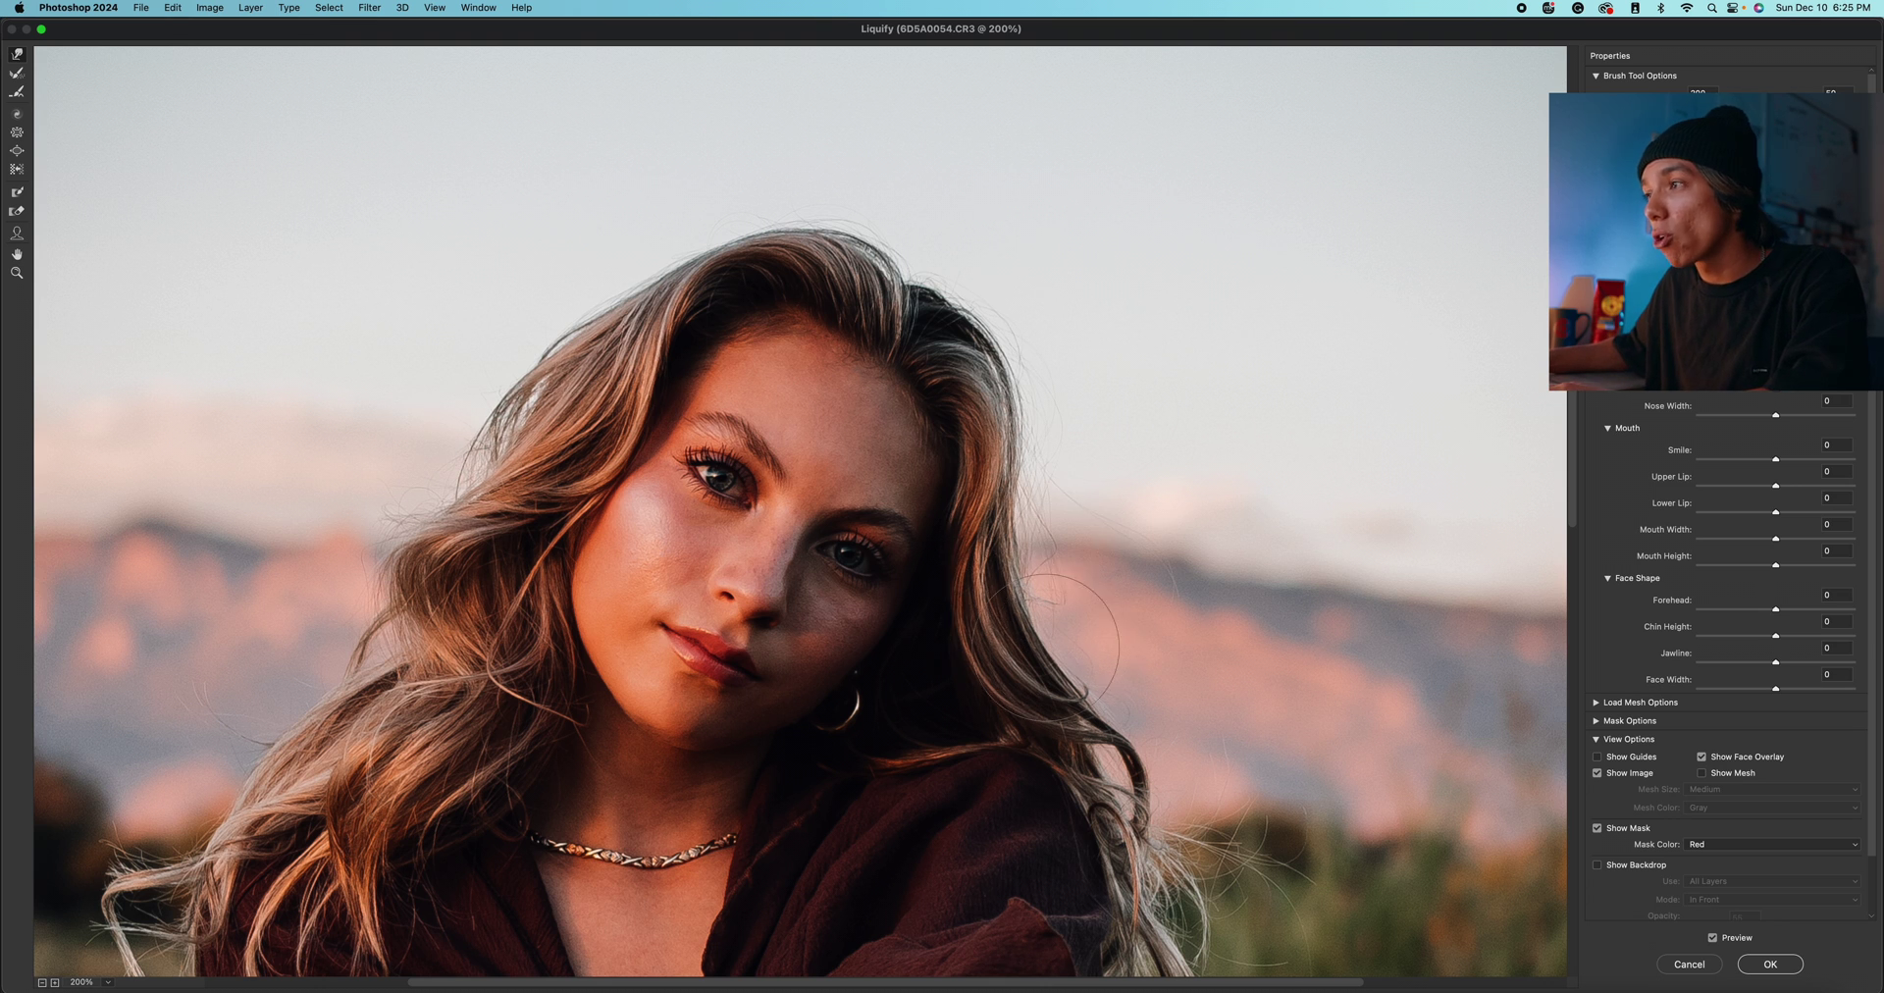
Enlarge the warp brush and reshape the hair outline on both sides of the face with small pushes
key("bracketright")
key("bracketright")
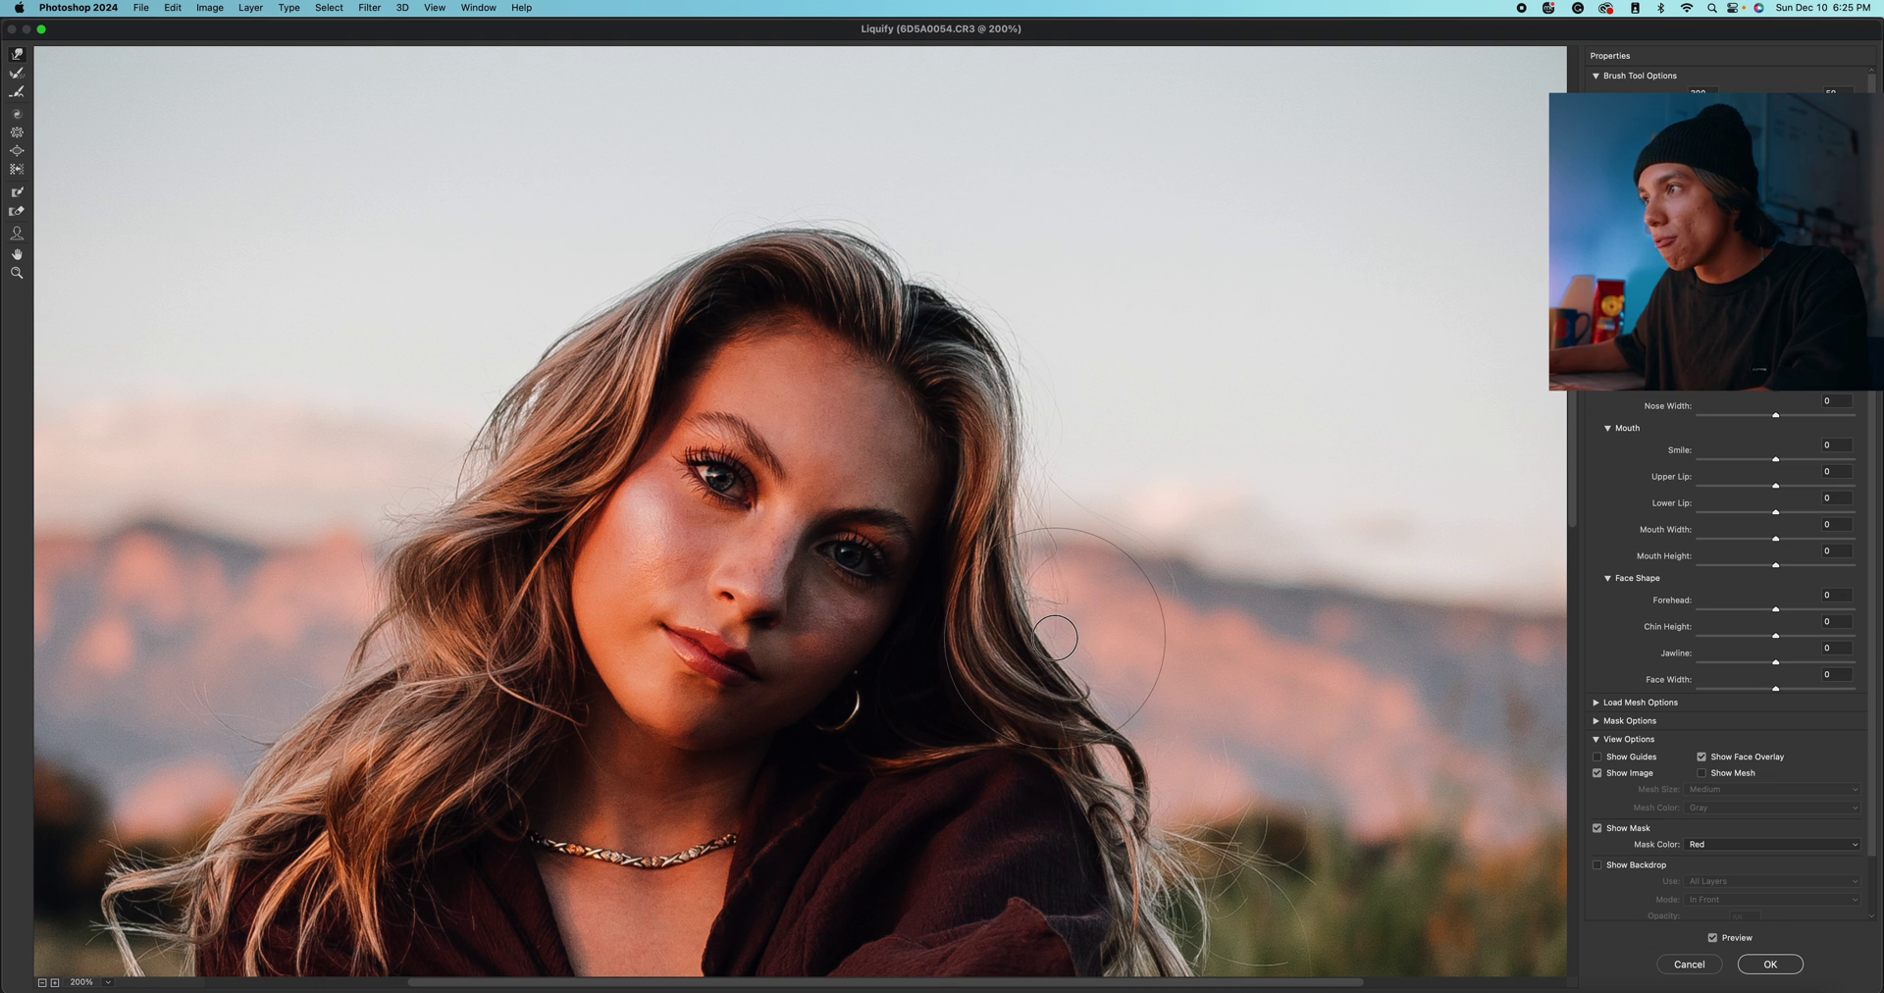
left_click_drag(1060, 672, 1097, 687)
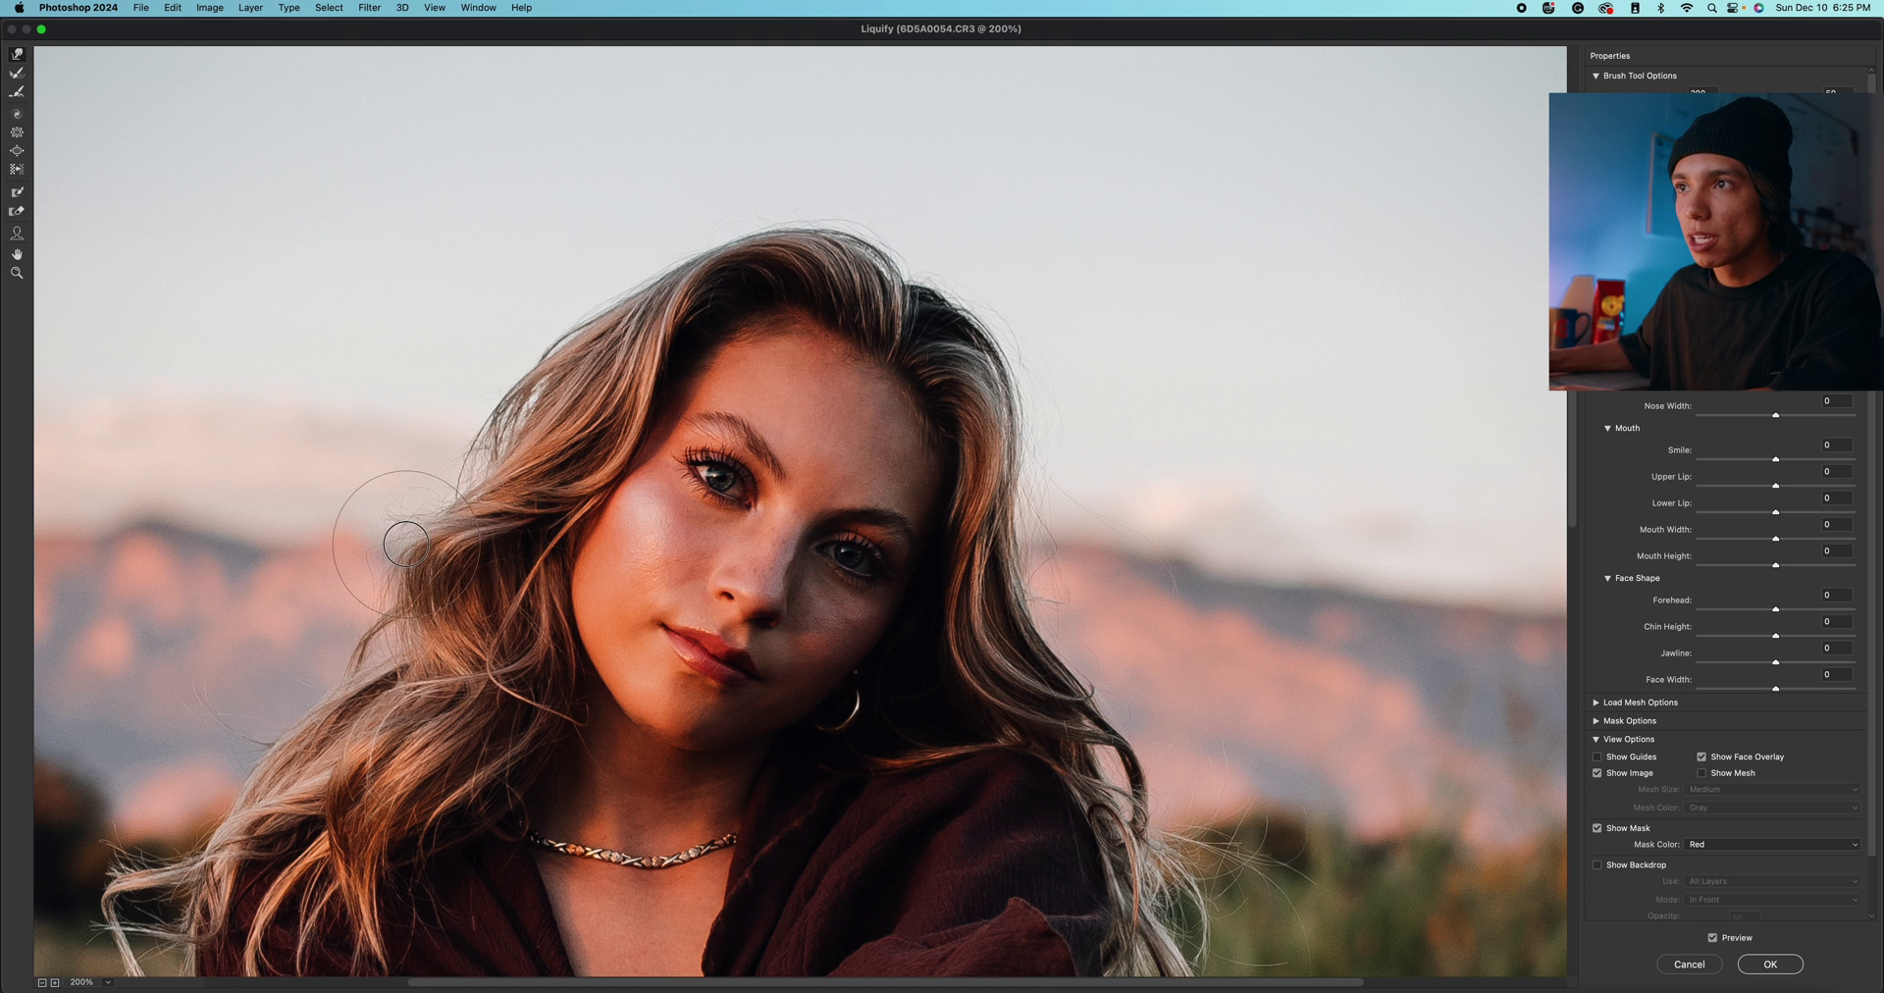
left_click_drag(424, 624, 429, 638)
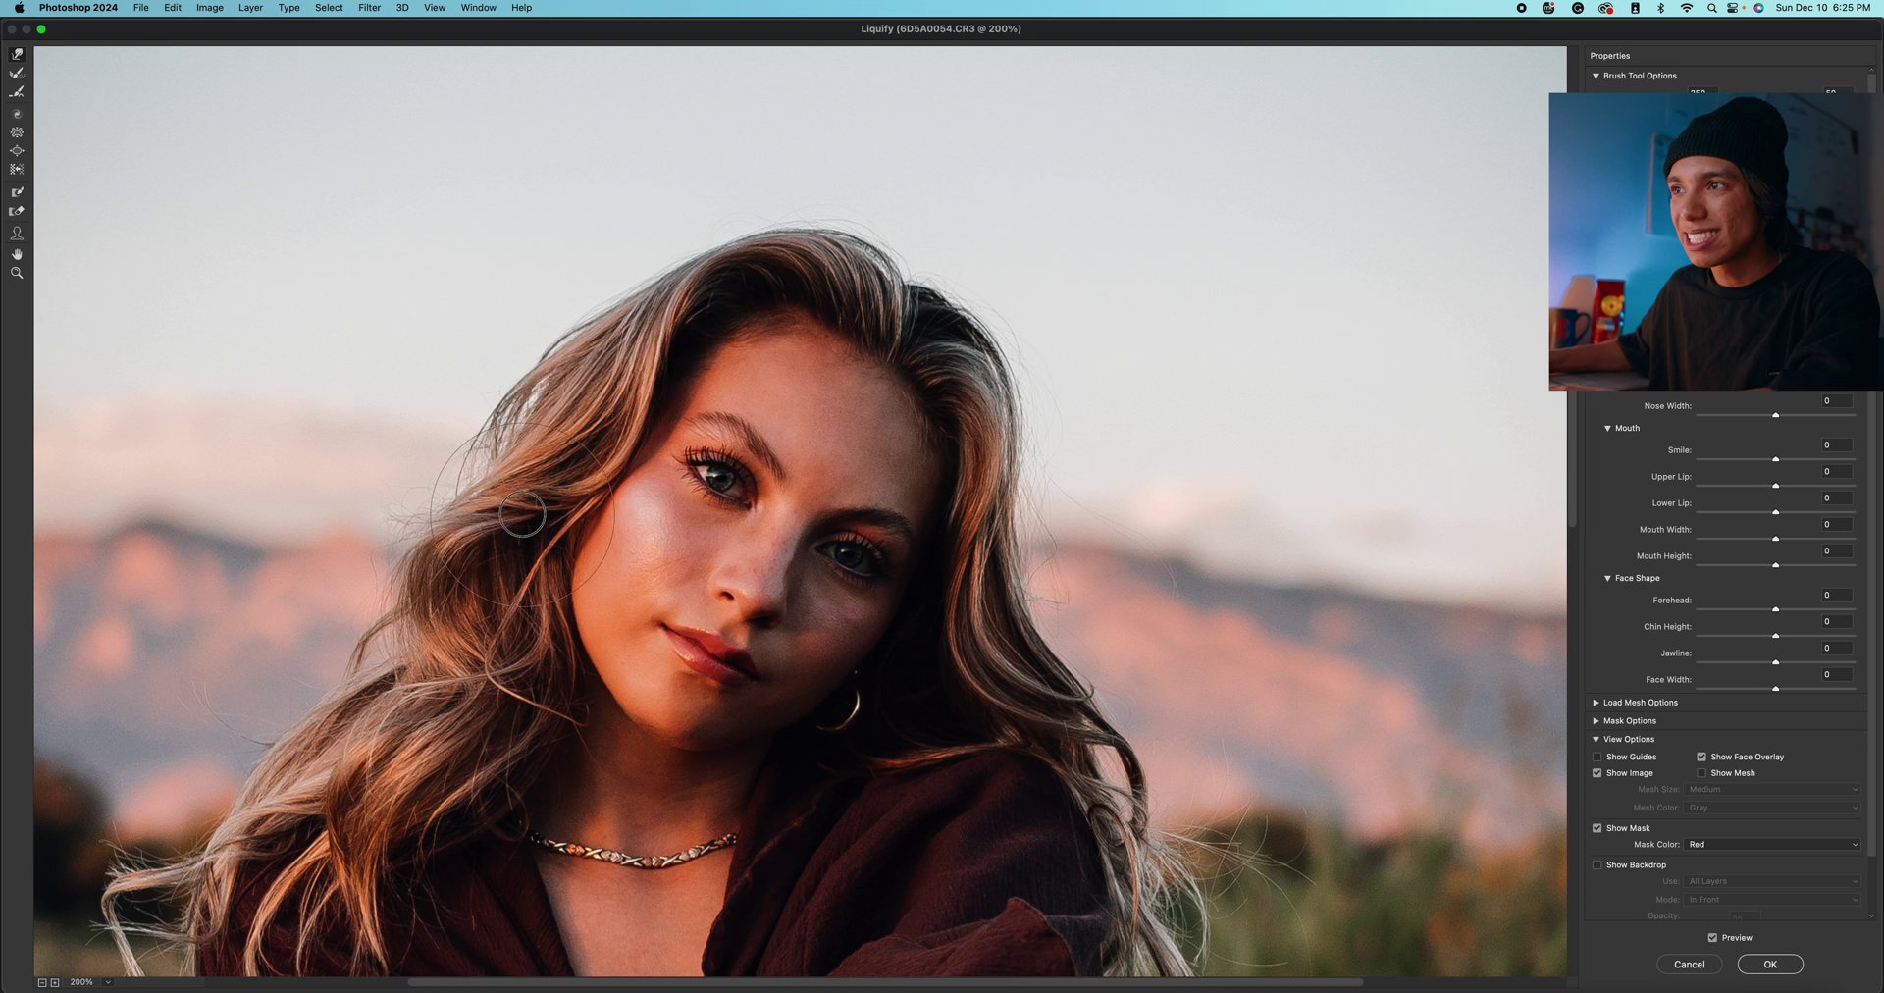
key("super+0")
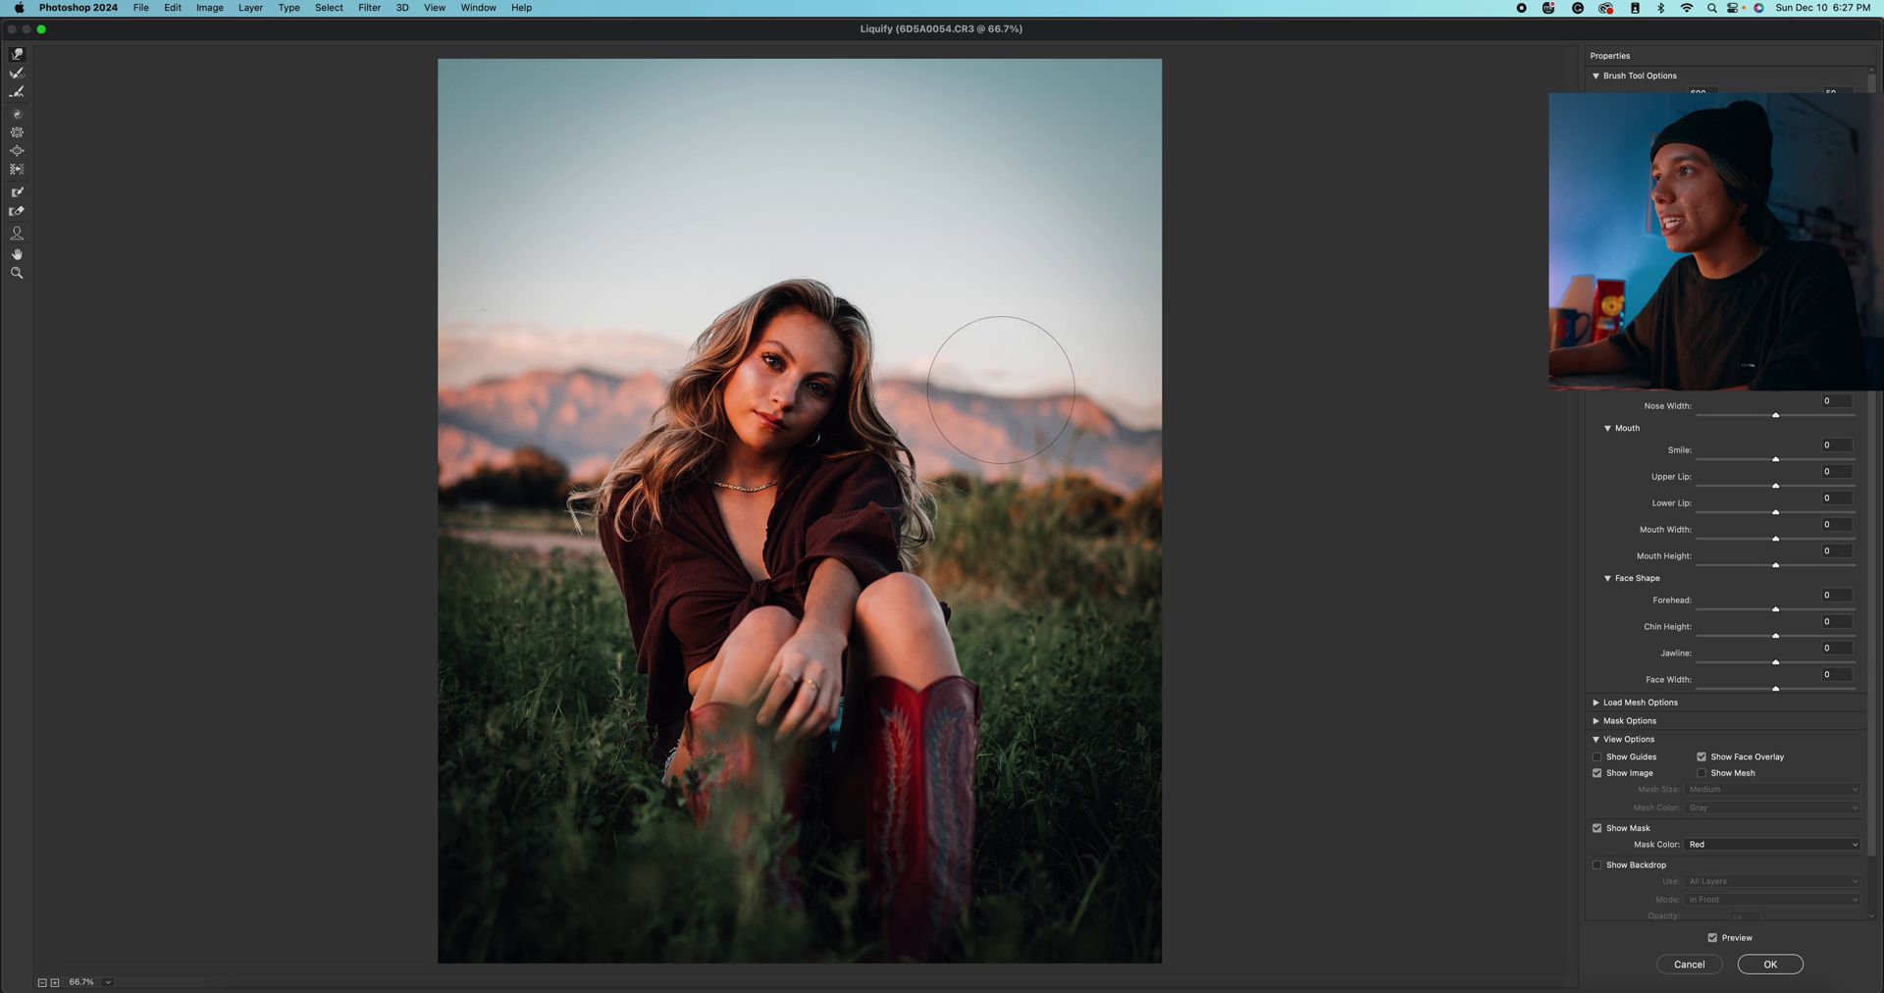
Compare the portrait with and without the reshaped hair outline, and inspect the woman's figure up close
left_click(1713, 938)
left_click(1714, 938)
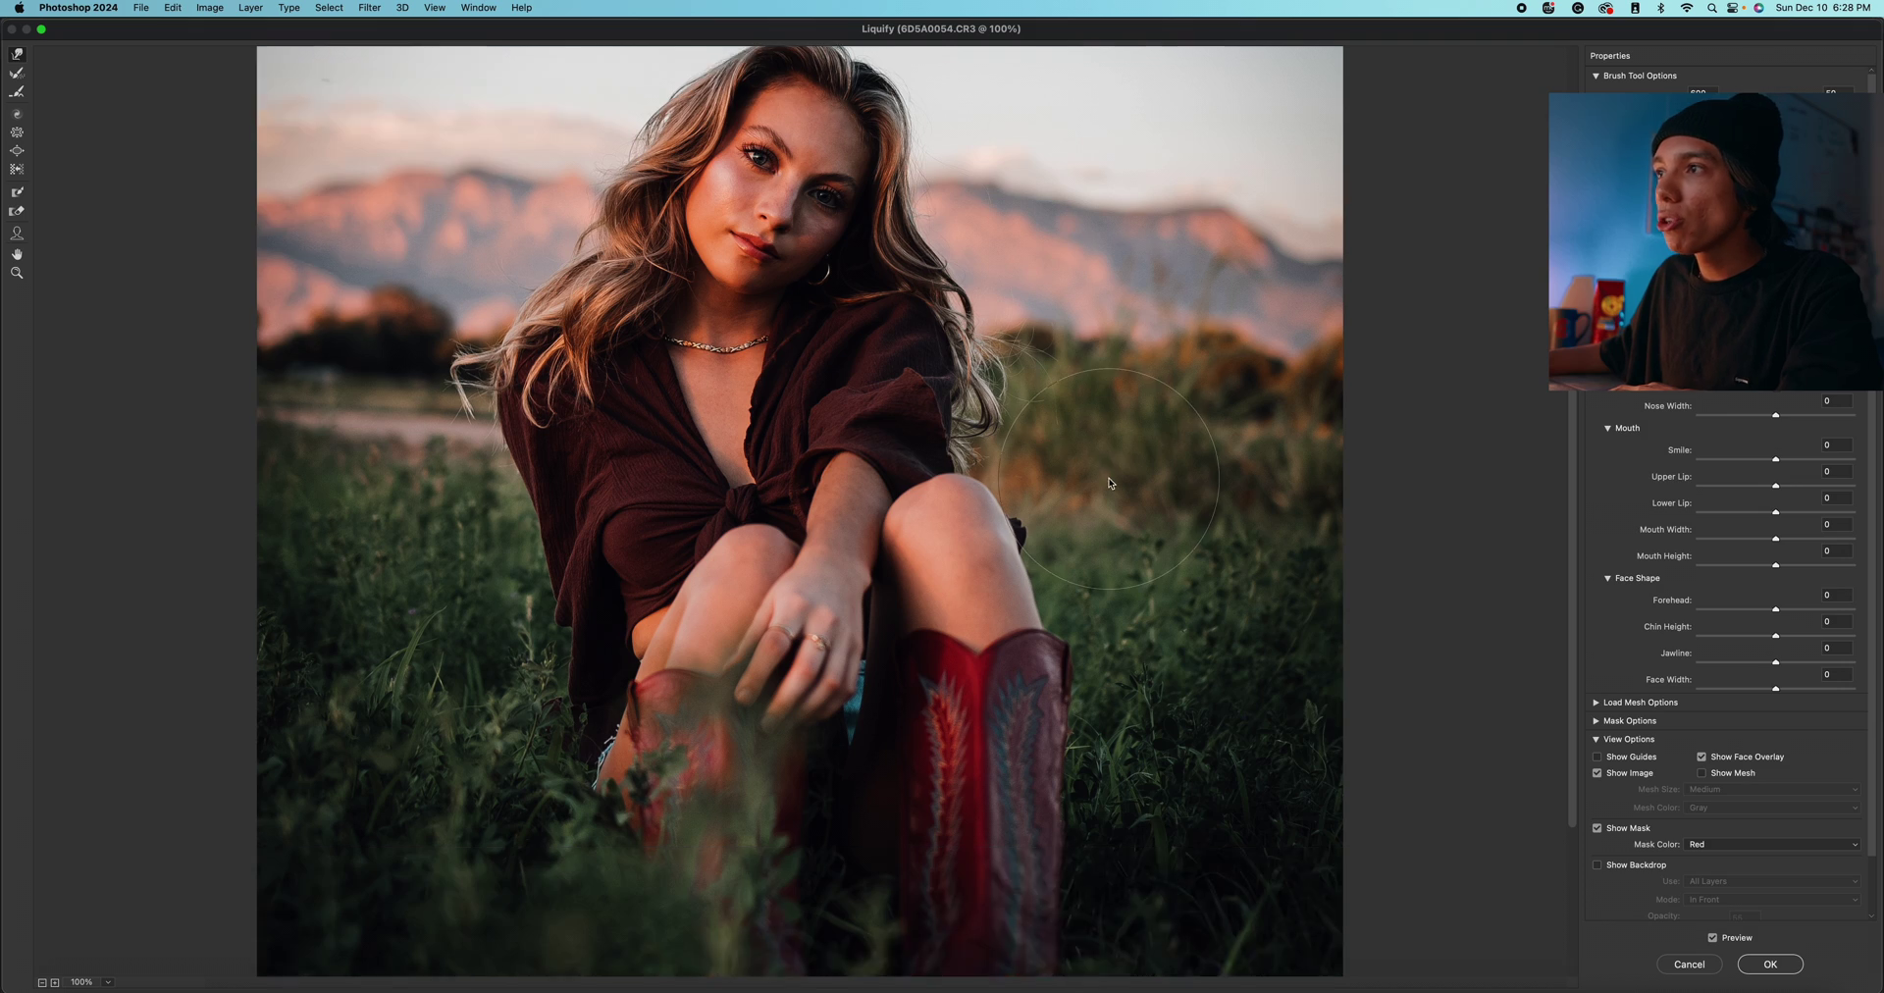
scroll(1109, 478, "down", 2)
scroll(1109, 478, "up", 2)
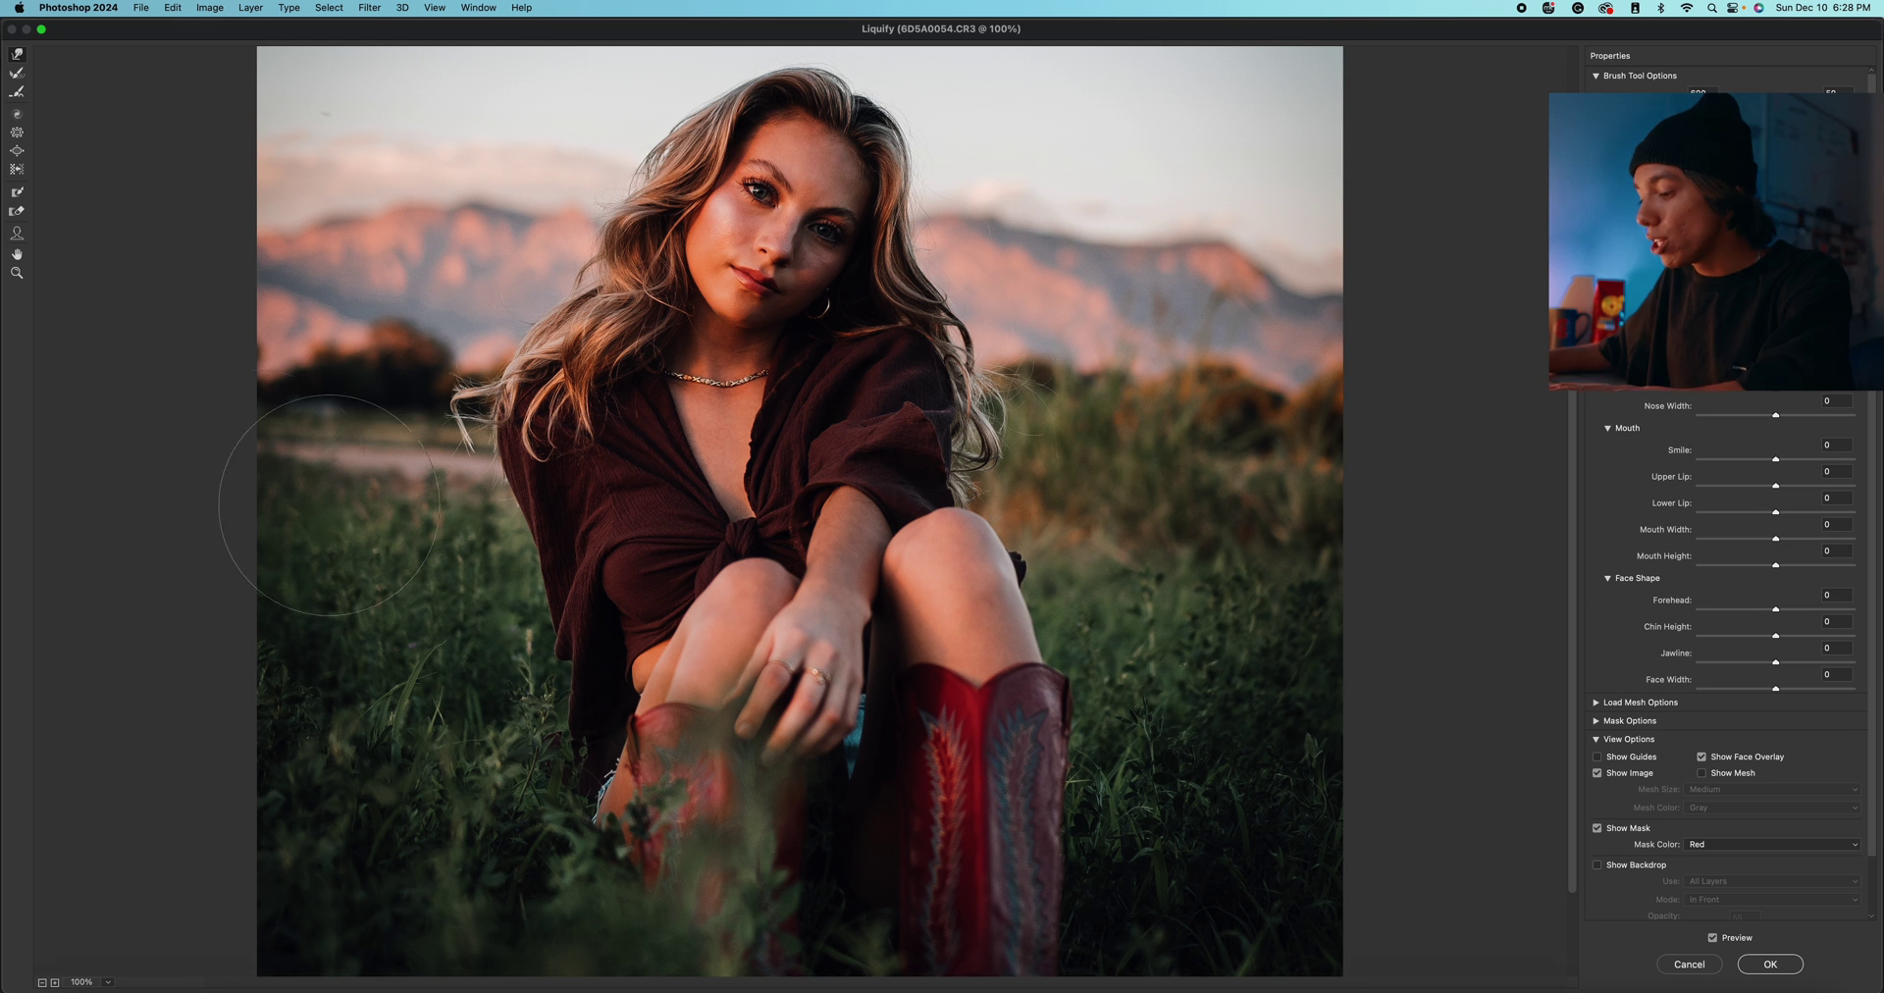
Try a forward-warp push with a smaller brush on the shirt's edge beside the woman's waist, and undo the distortion
key("bracketleft")
key("bracketleft")
key("bracketleft")
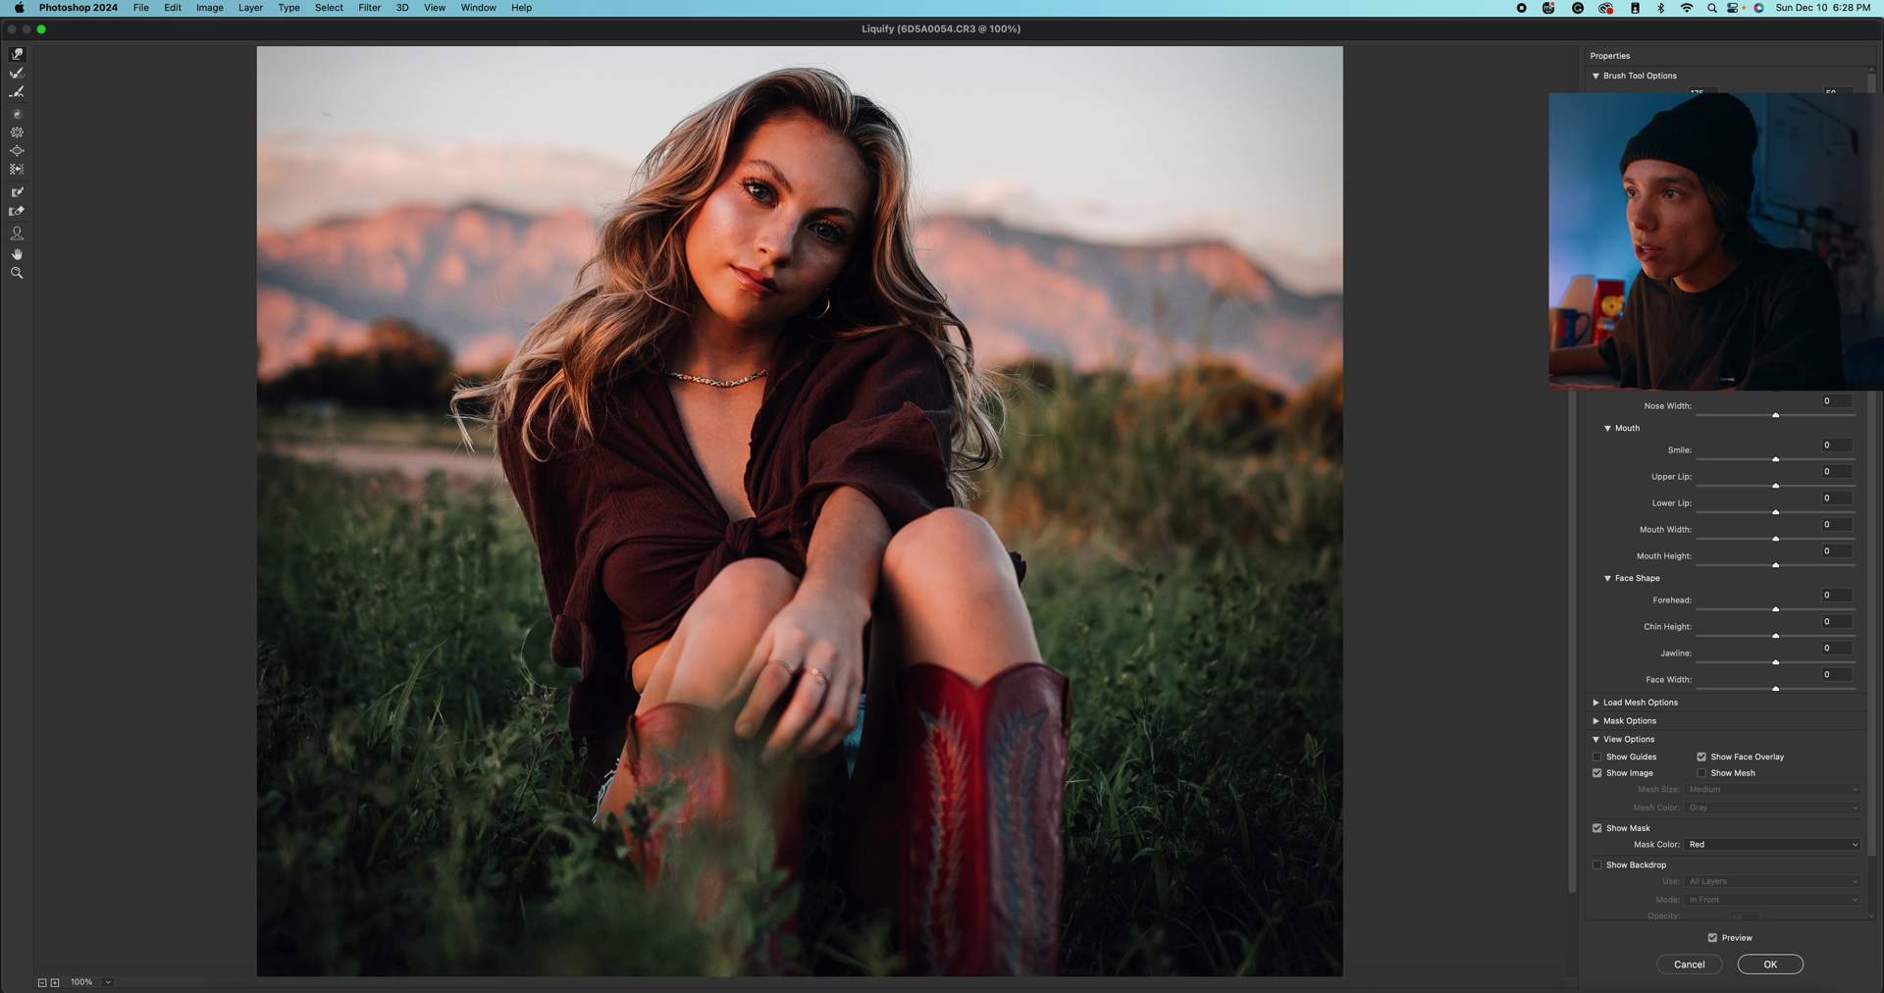
left_click_drag(545, 653, 546, 662)
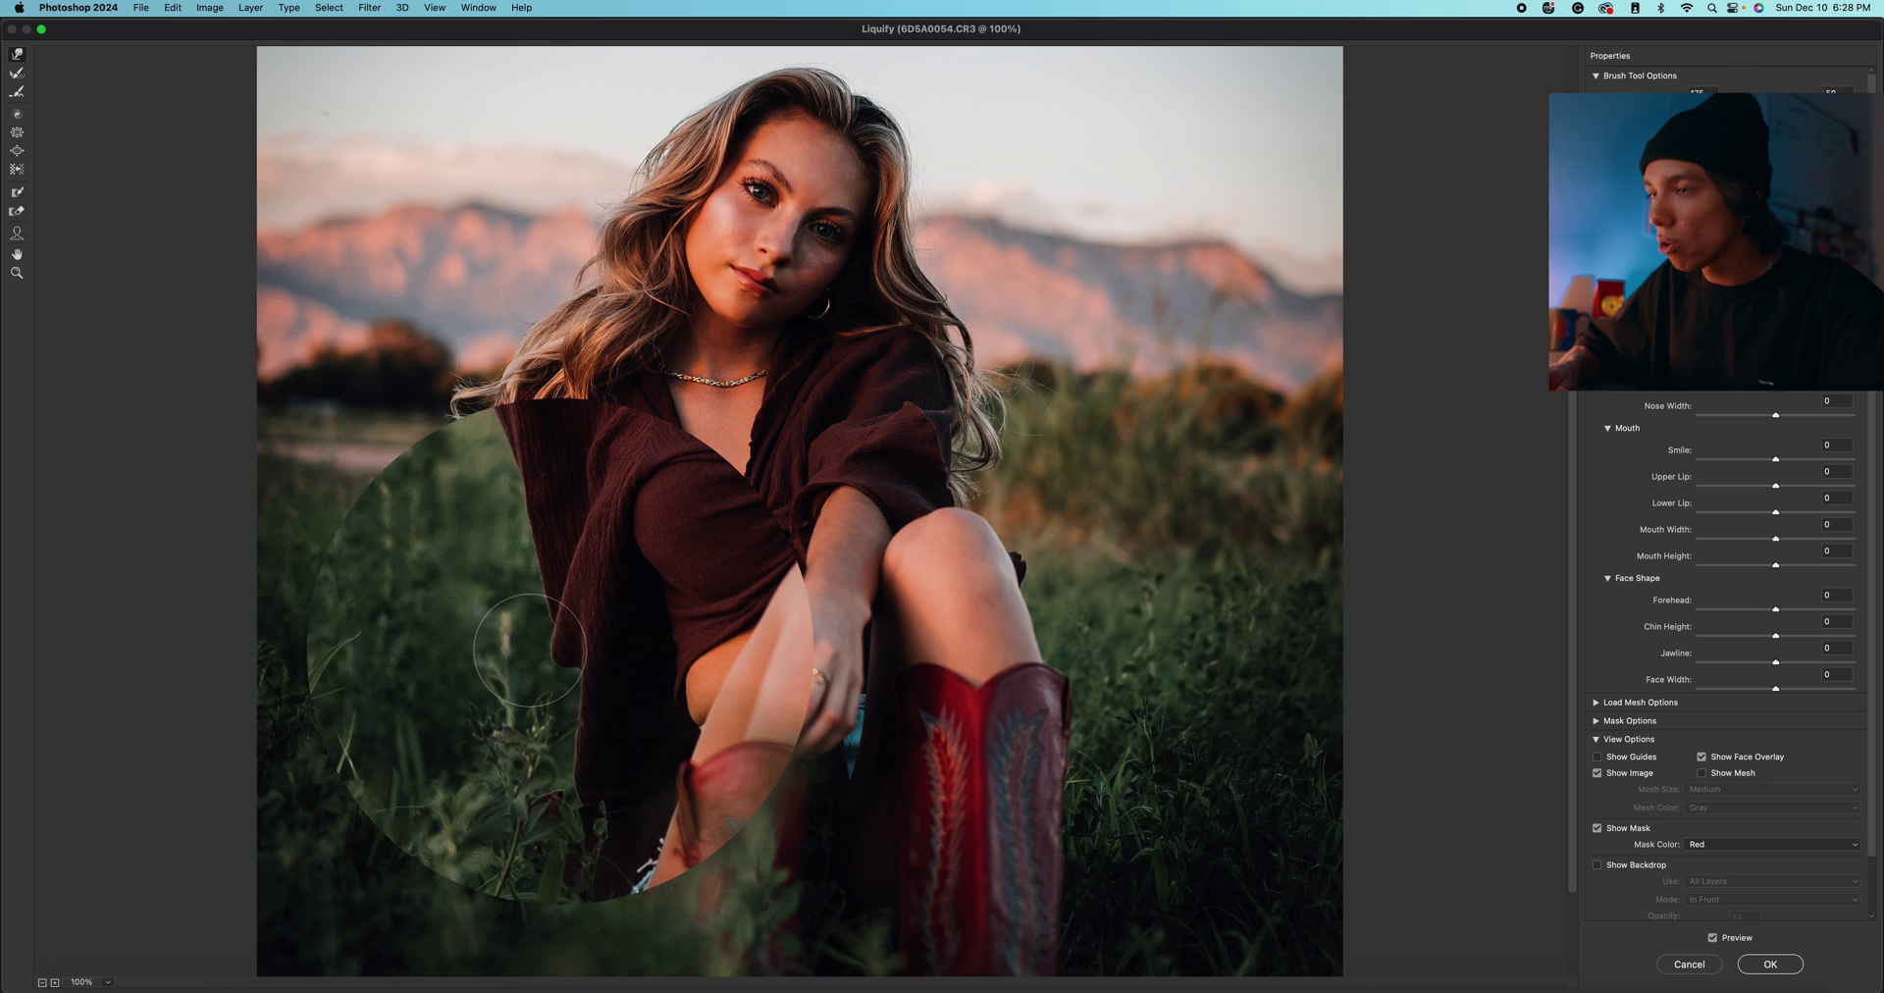
key("bracketleft")
key("bracketleft")
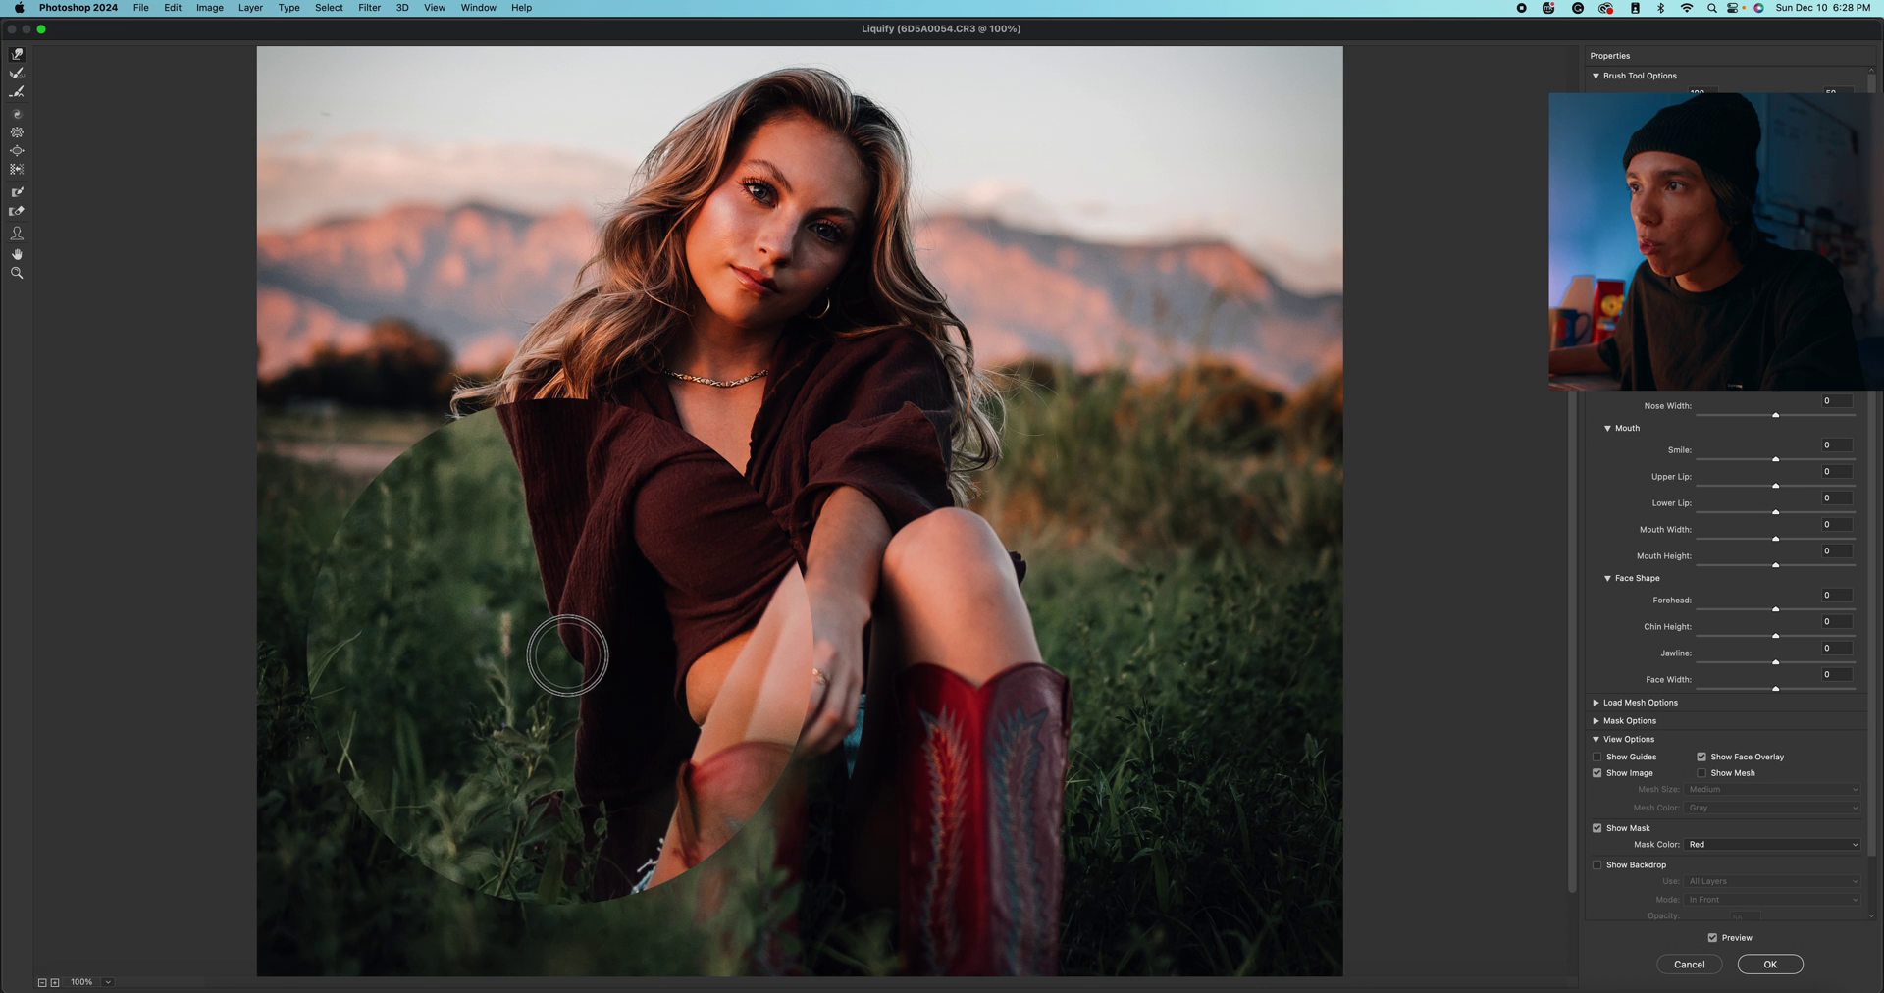
key("super+z")
Apply the Liquify hair reshaping to the copied portrait layer
key("super+minus")
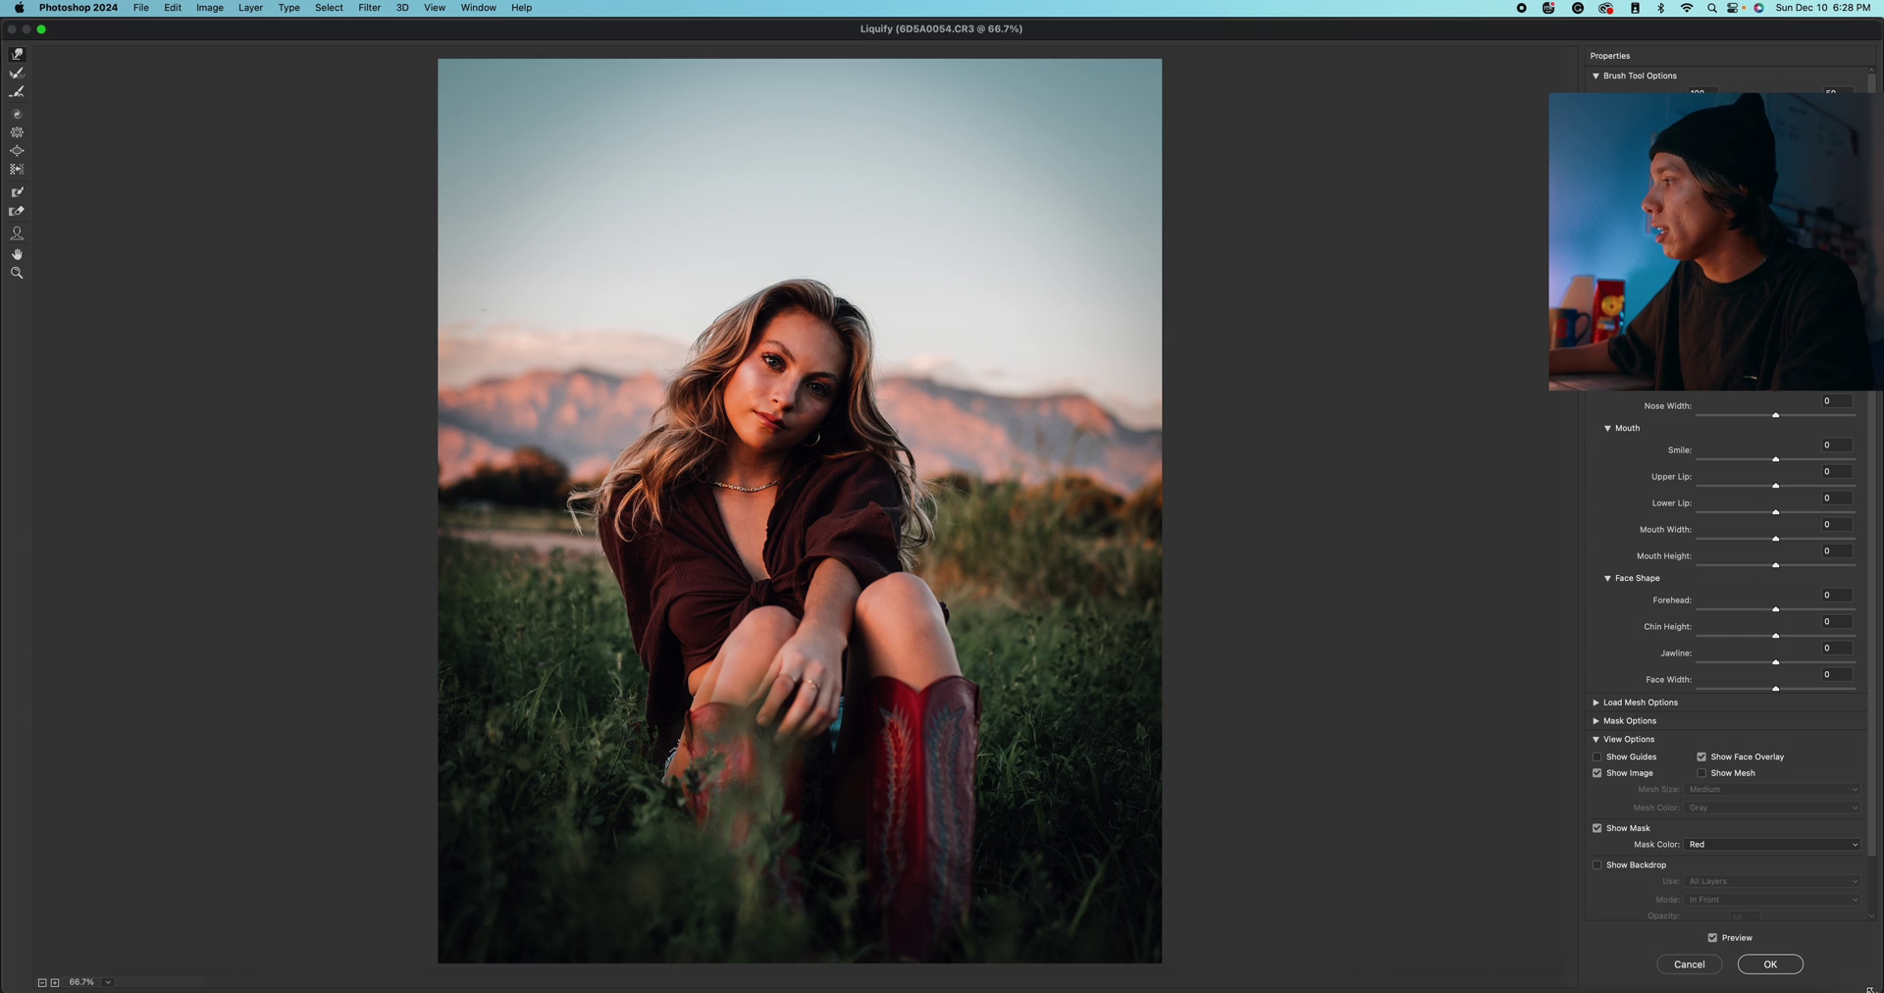
left_click(1770, 967)
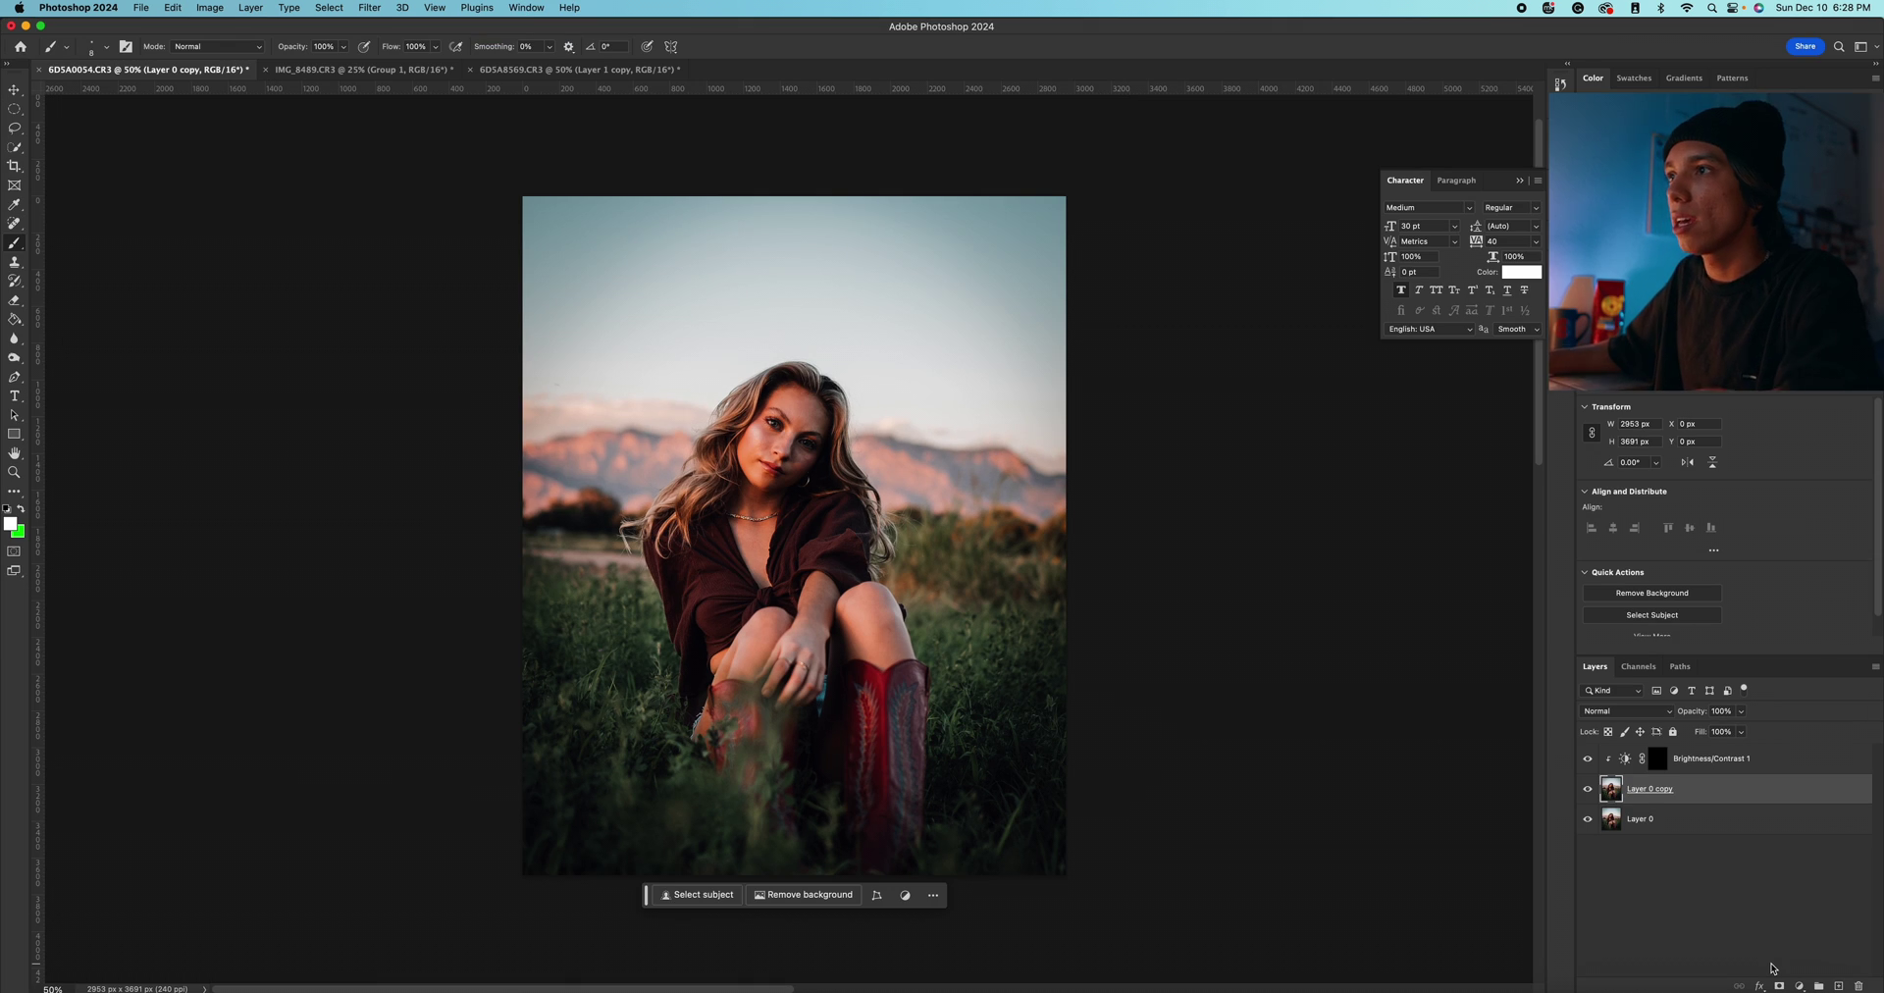